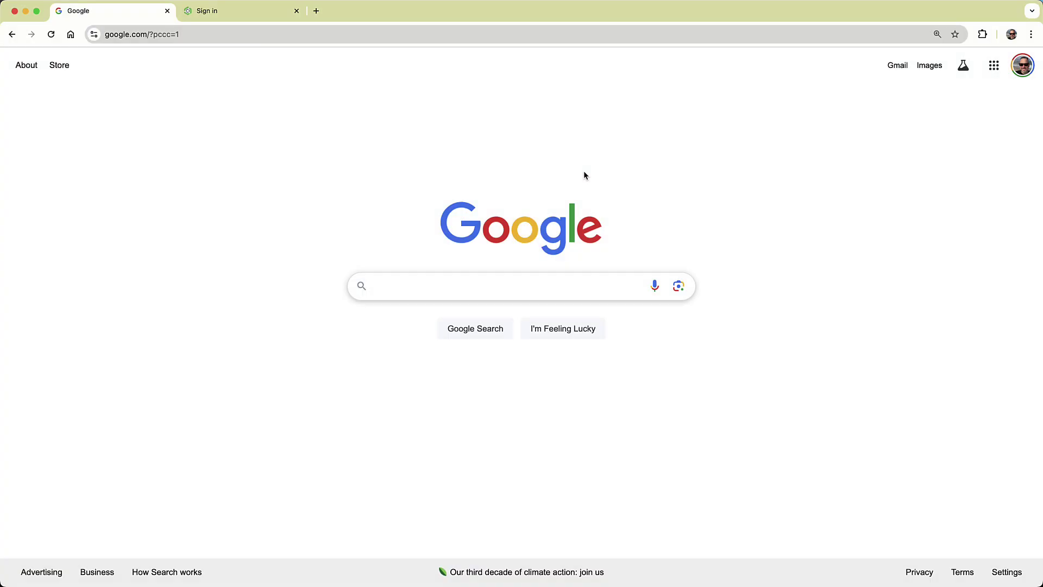
- Sign in to Onshape and create a new document named 'endless grooved ball'
click(231, 11)
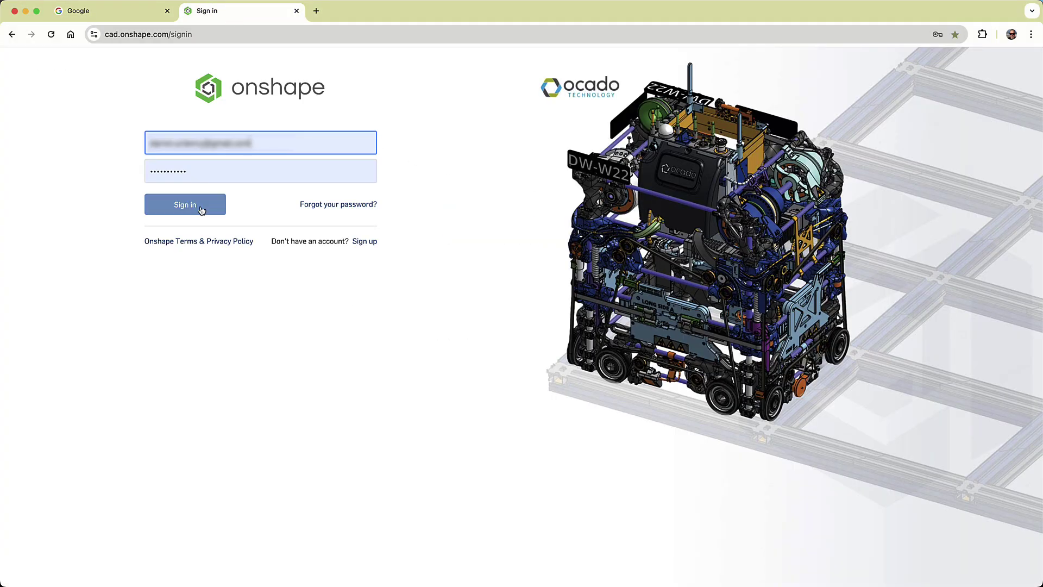
click(201, 207)
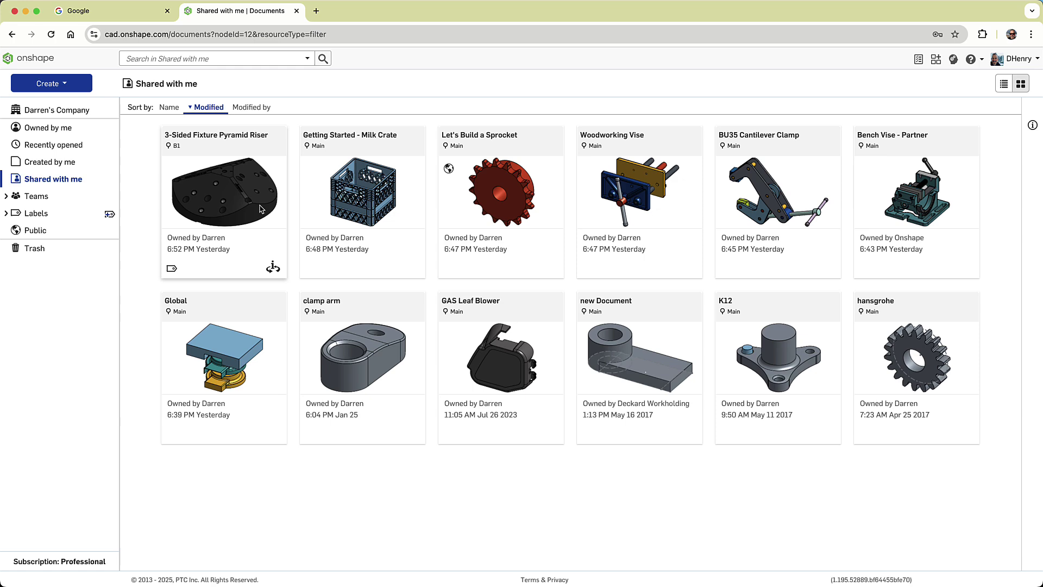
click(39, 82)
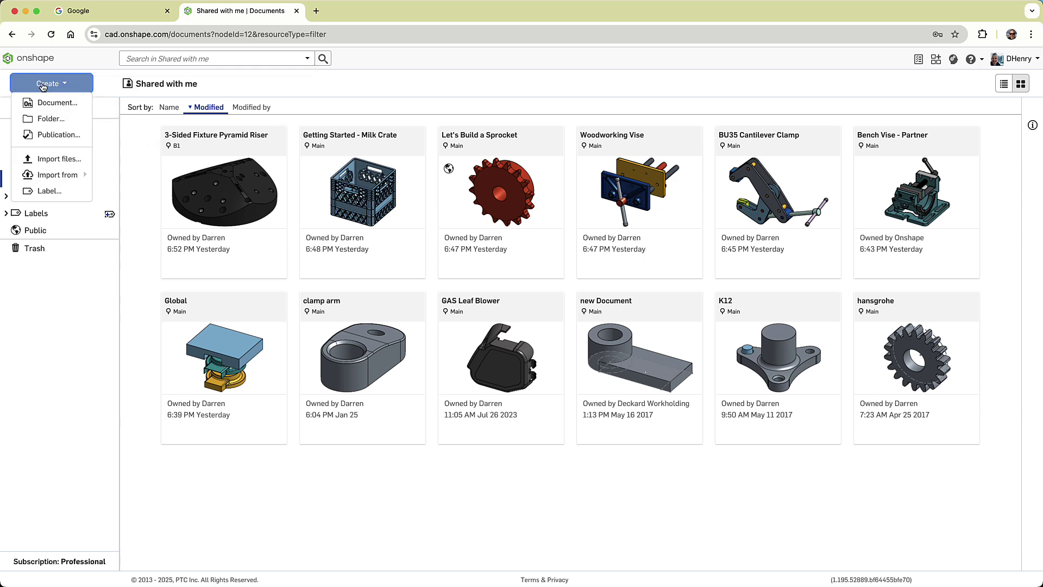
click(54, 103)
text(endless )
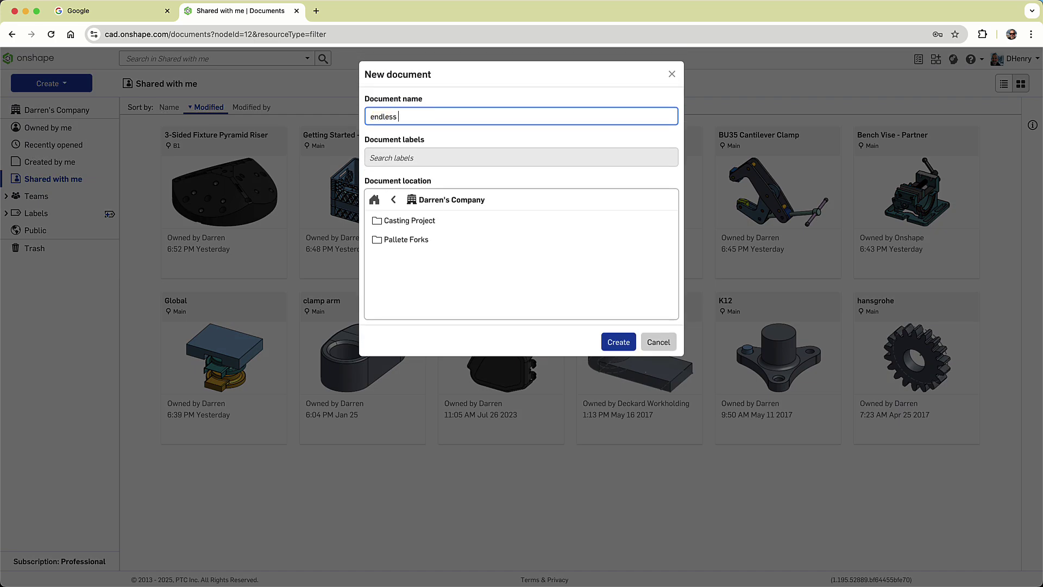
text(grooved ball)
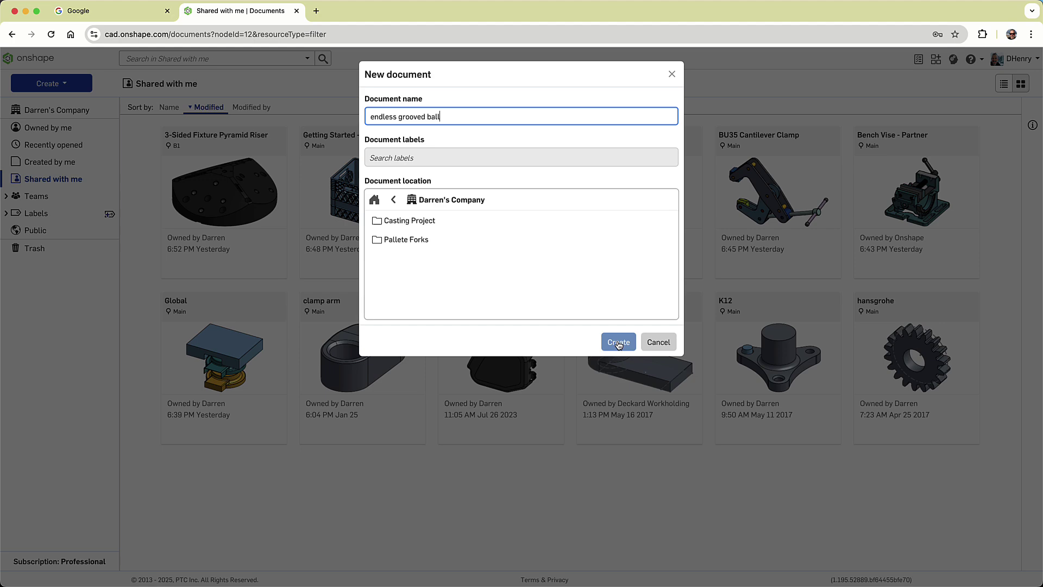
click(618, 341)
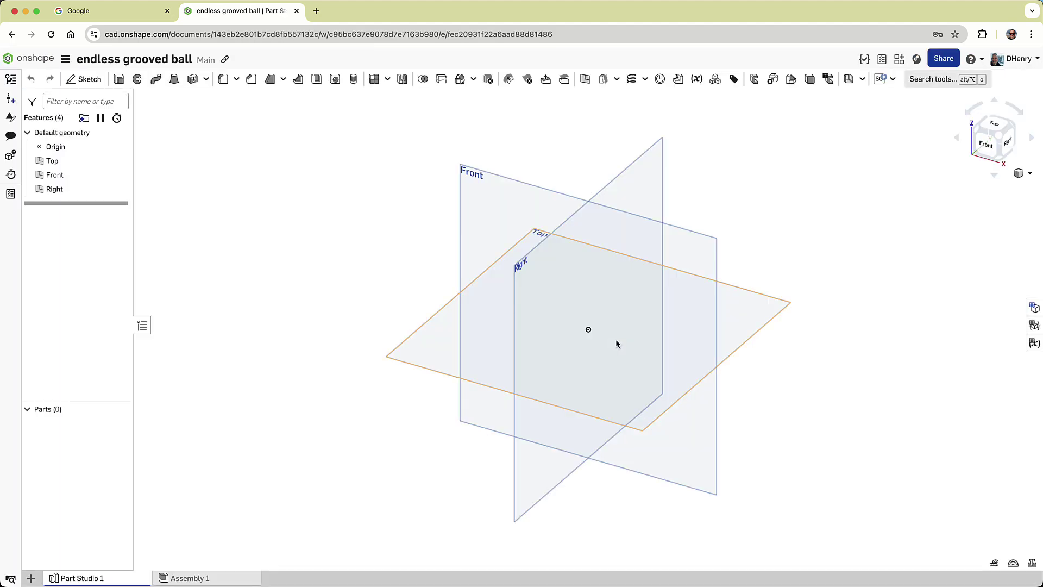
- Start a new sketch on the Front plane, viewed face-on with the default planes hidden
click(686, 232)
right_click(685, 231)
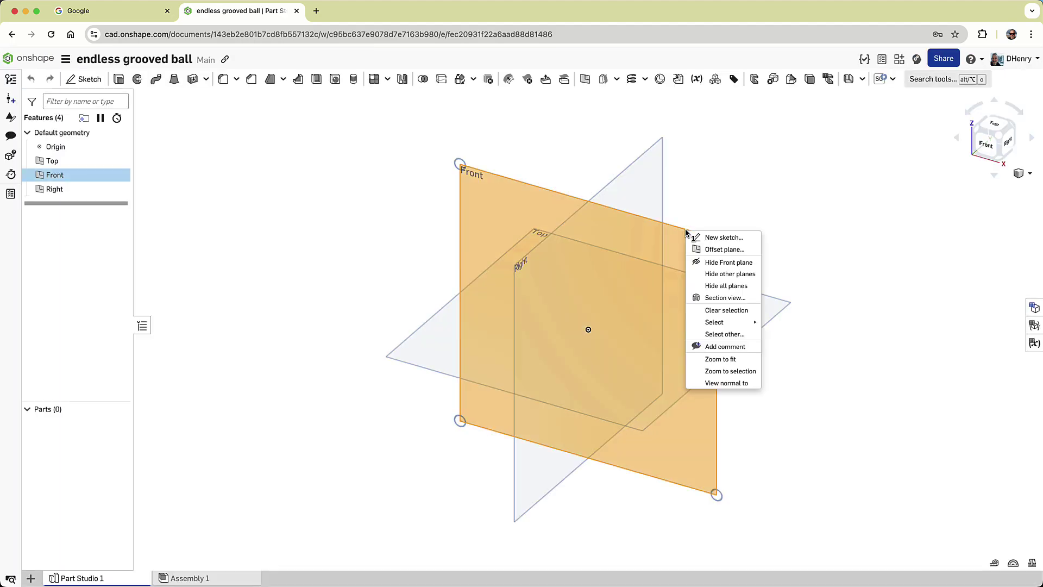
click(701, 235)
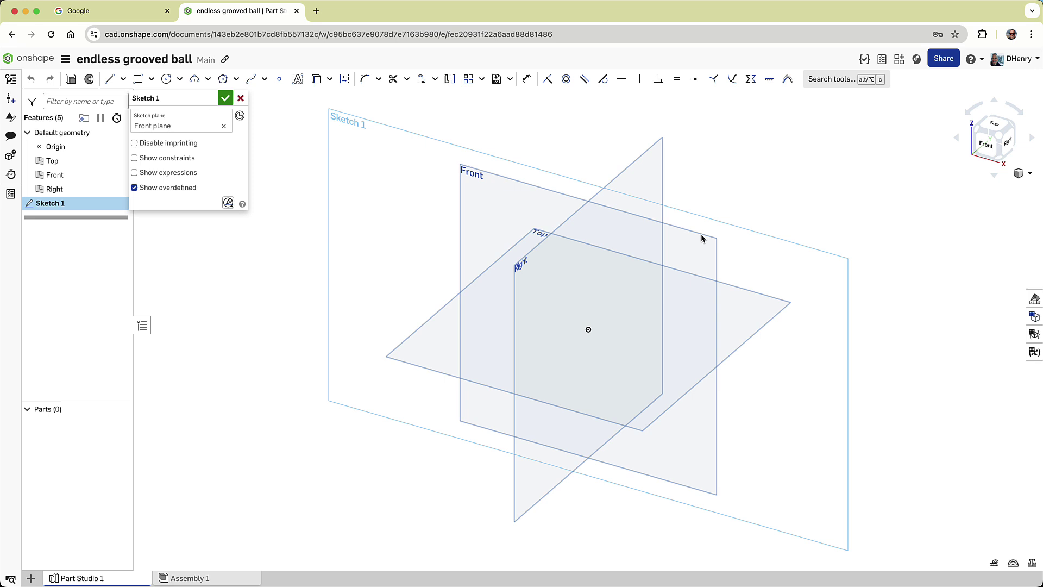
key(n)
key(p)
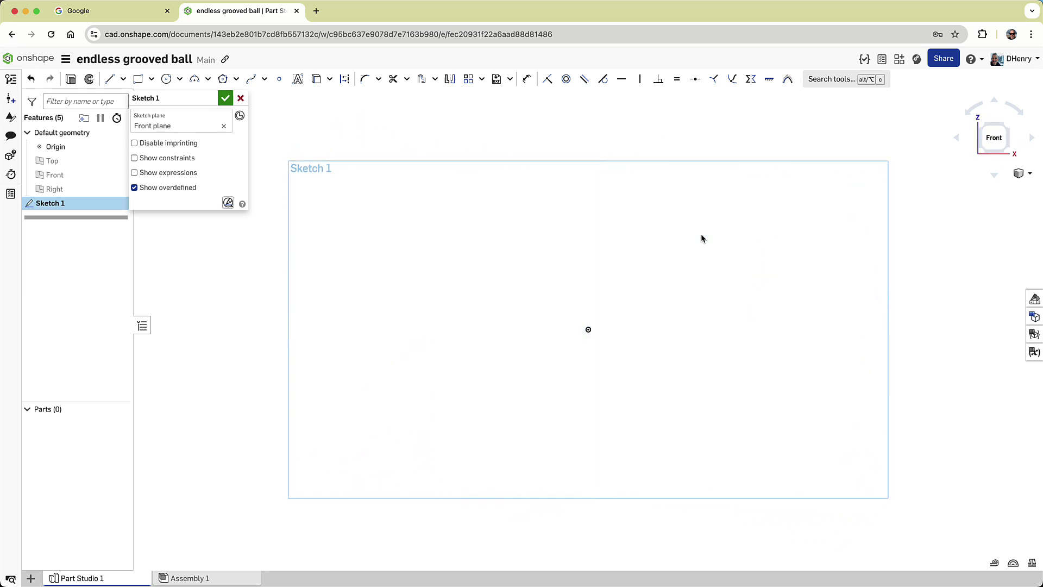
- Draw a circle centred on the origin with diameter 200, placing its dimension at the upper left
click(166, 79)
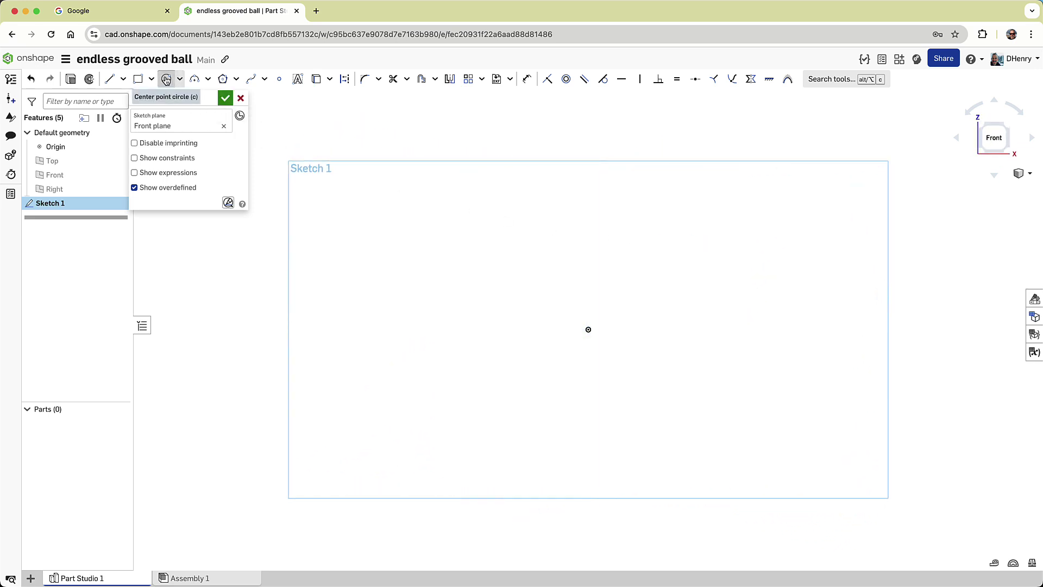
click(587, 329)
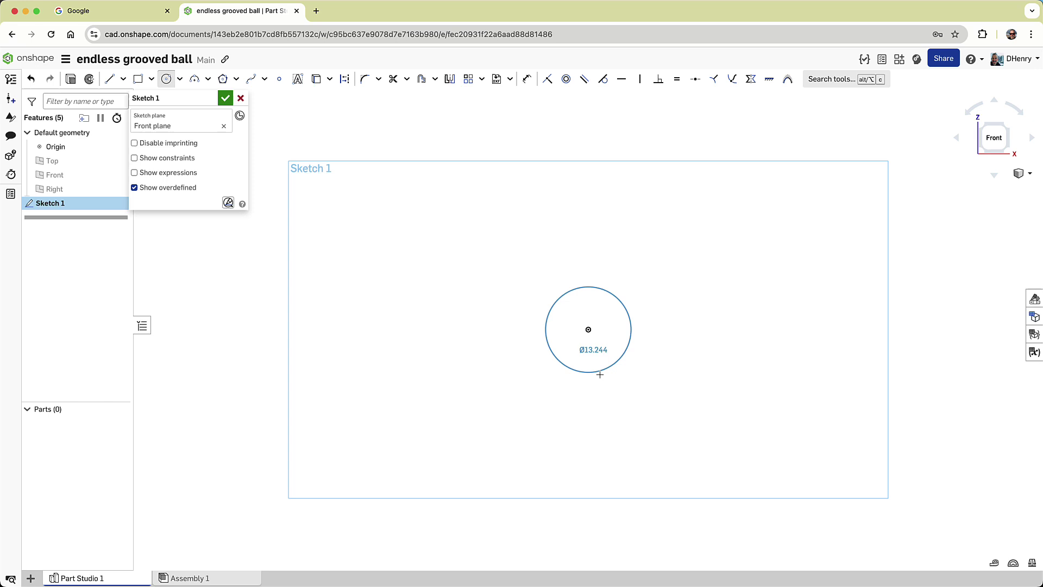
click(638, 520)
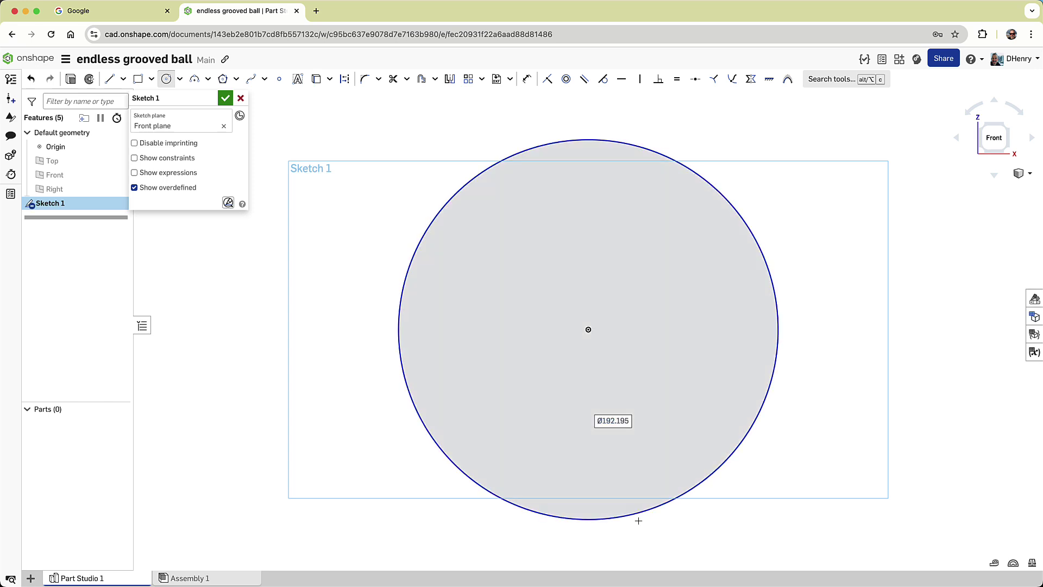
text(200)
key(Return)
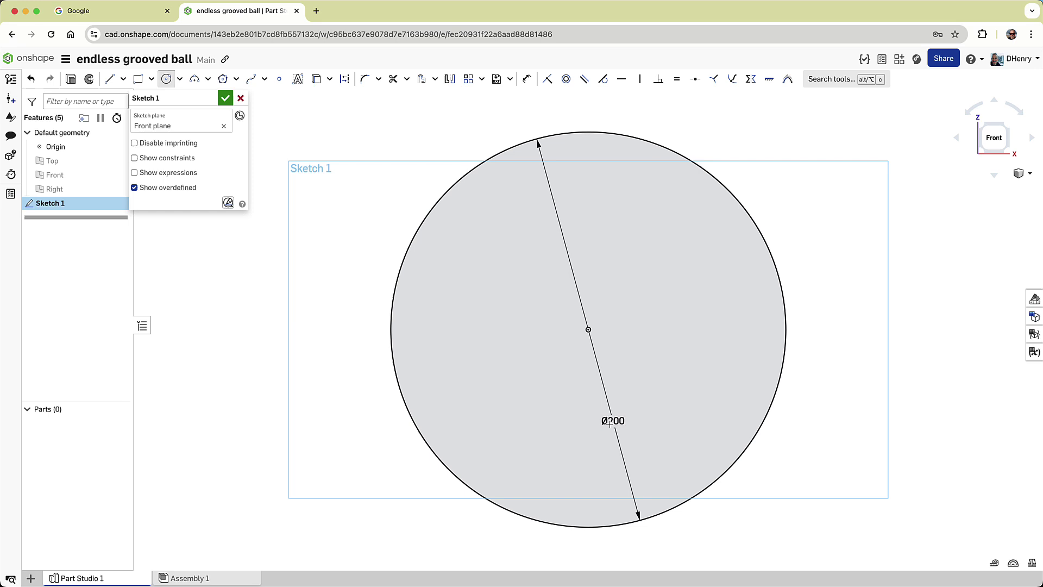
key(Escape)
drag(609, 421, 392, 148)
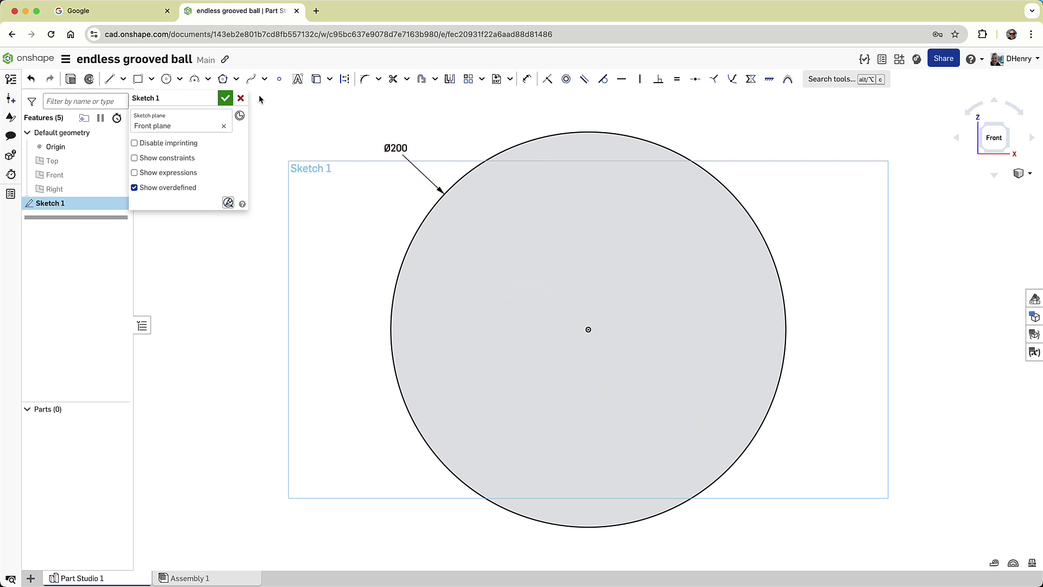
- Draw a hexagon centred on the origin that circumscribes the Ø200 circle
click(223, 79)
click(588, 329)
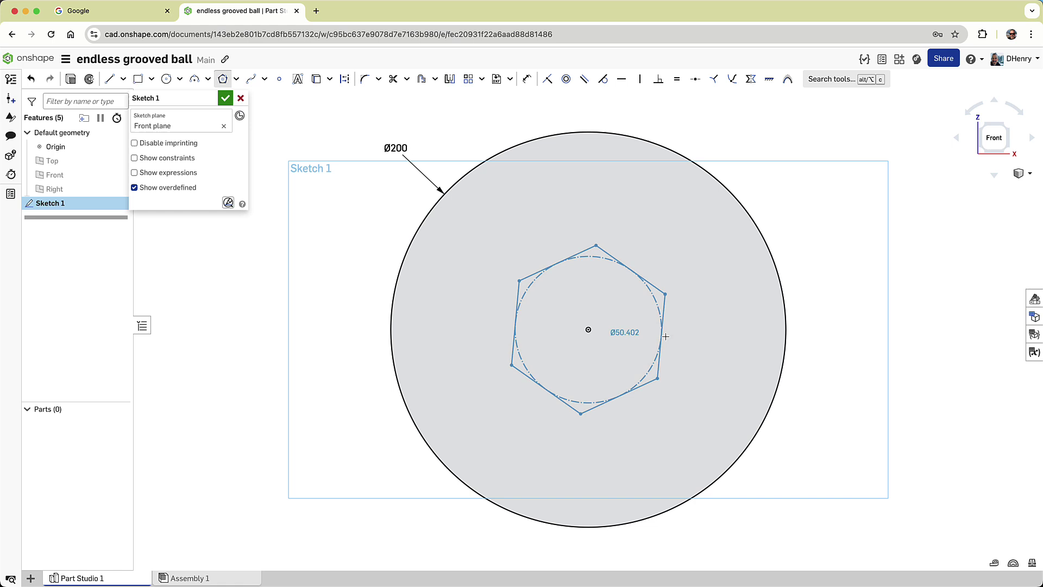
click(785, 330)
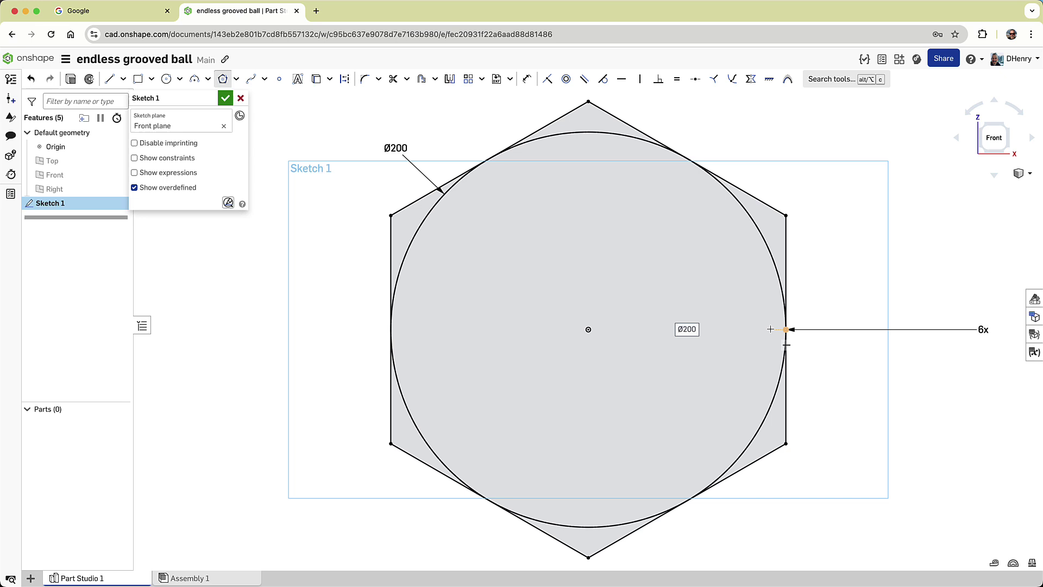
- Draw a vertical line from the hexagon's top vertex to its bottom vertex
key(l)
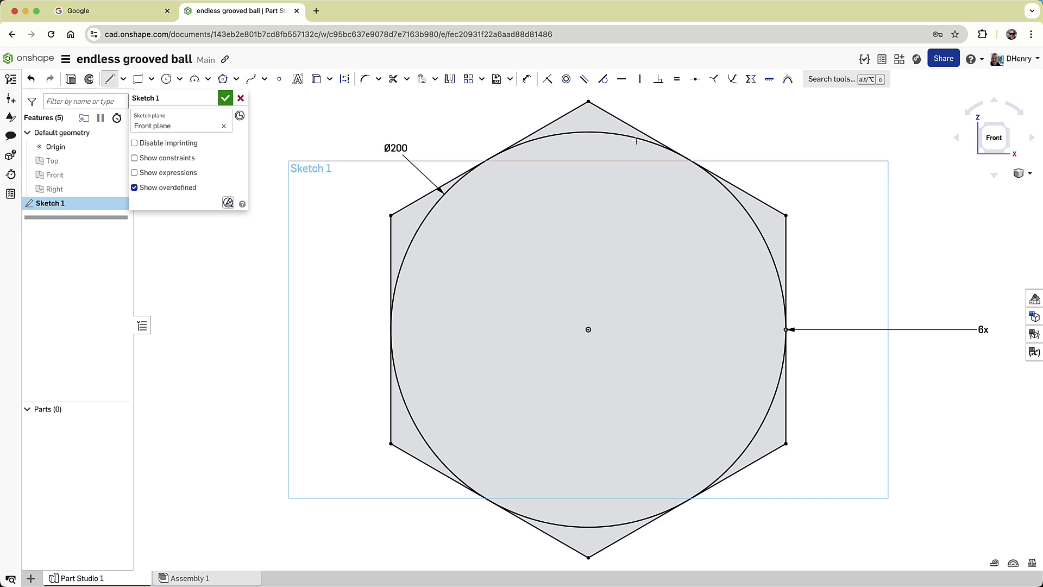
click(588, 102)
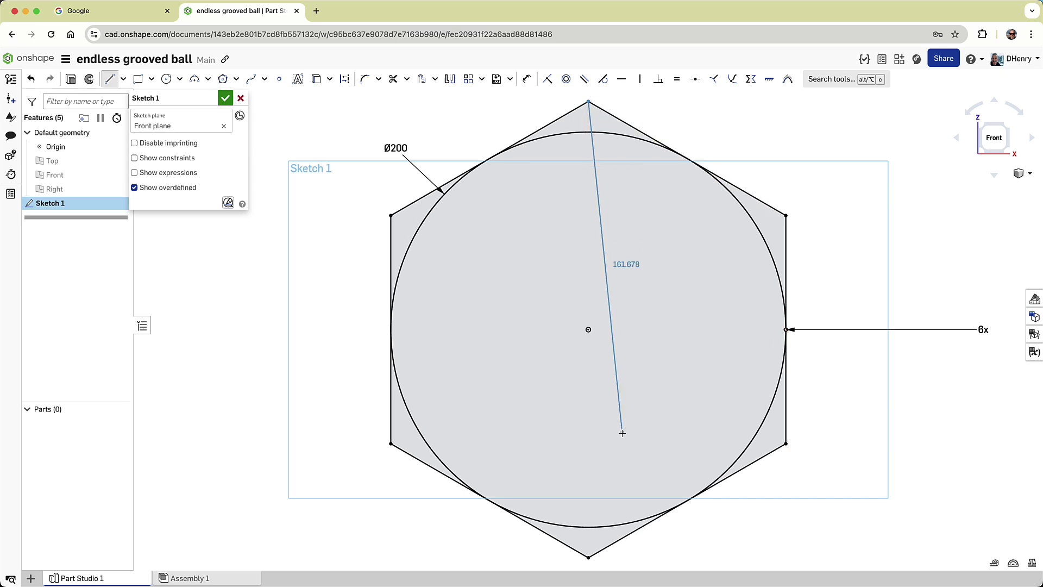
click(589, 558)
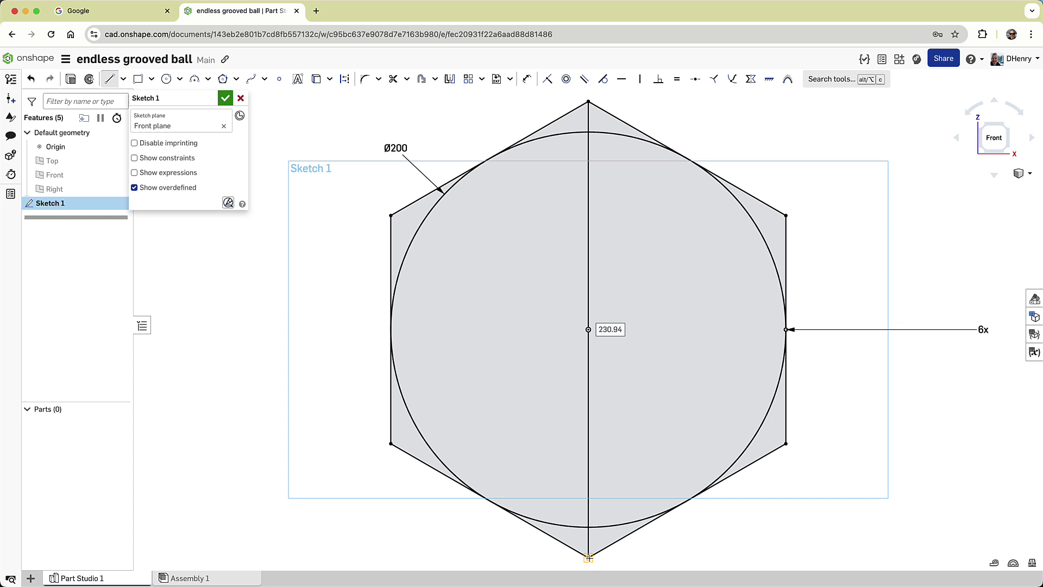
key(c)
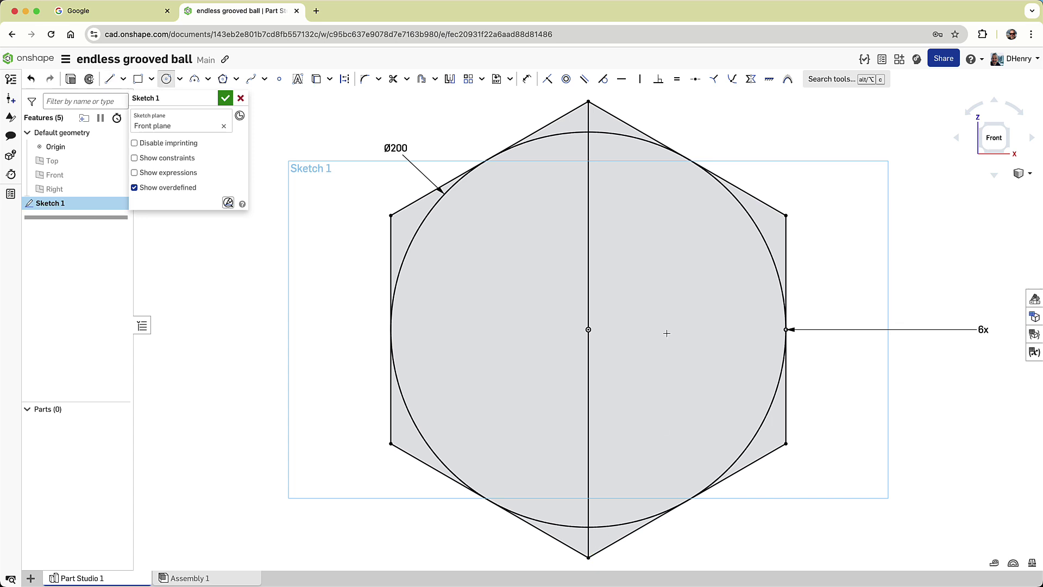
- Draw three small circles at the midpoints of the hexagon's upper-right, right and lower-right edges
click(688, 159)
click(707, 177)
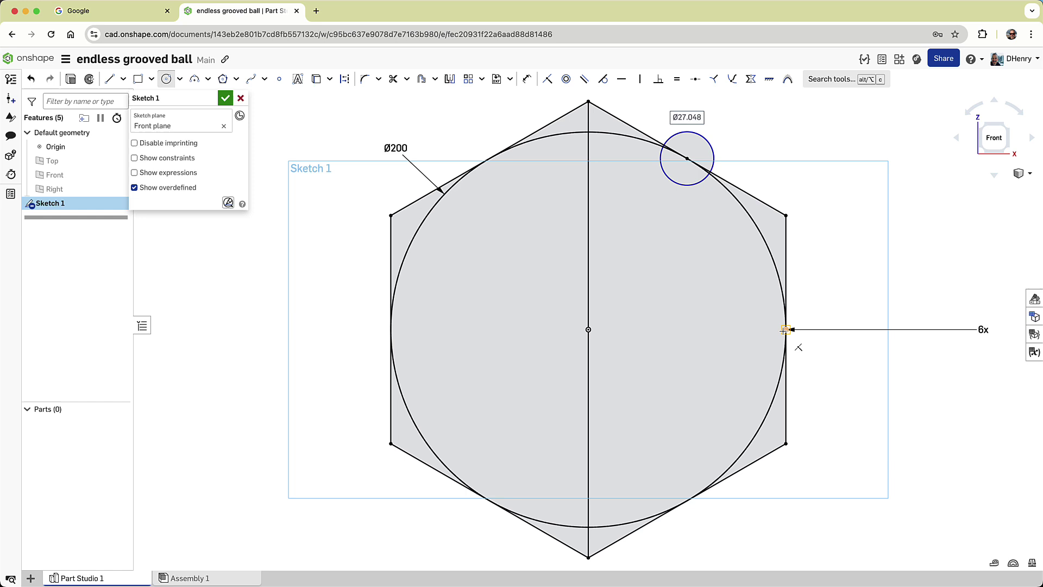
click(785, 329)
click(805, 349)
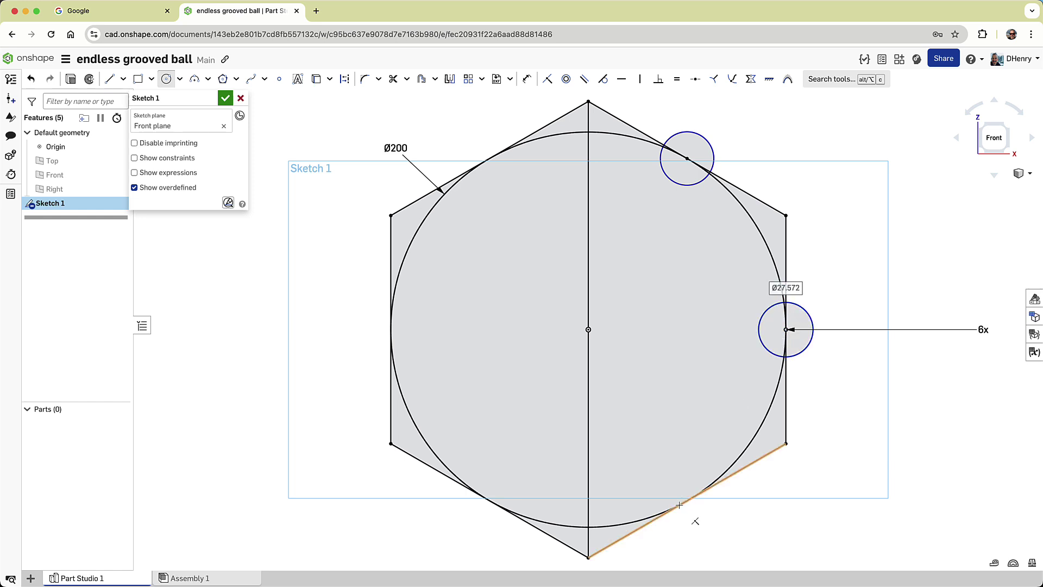
click(688, 500)
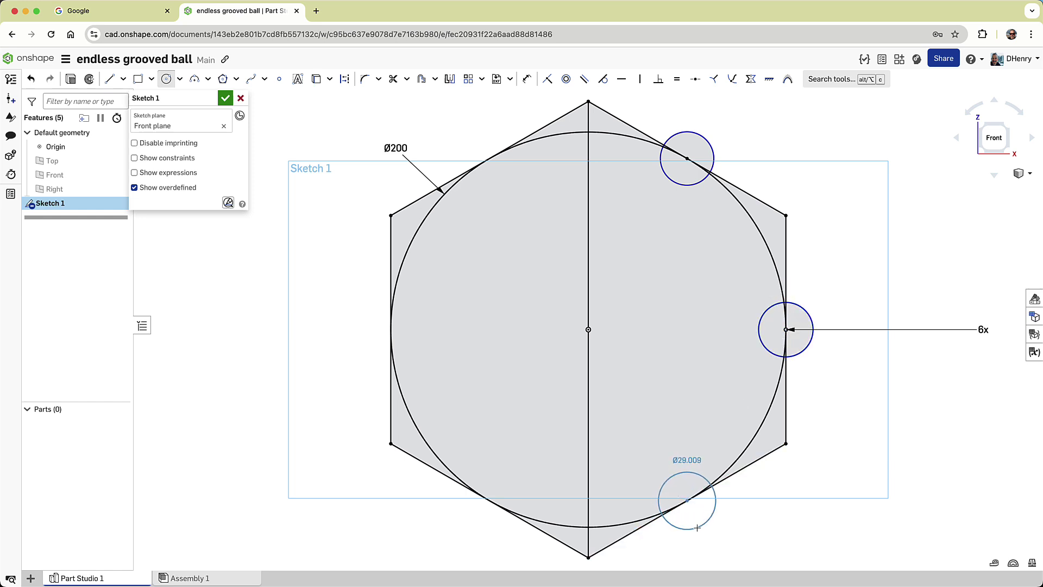
click(698, 528)
key(Escape)
- Make the three small circles equal and dimension them to Ø25
click(709, 519)
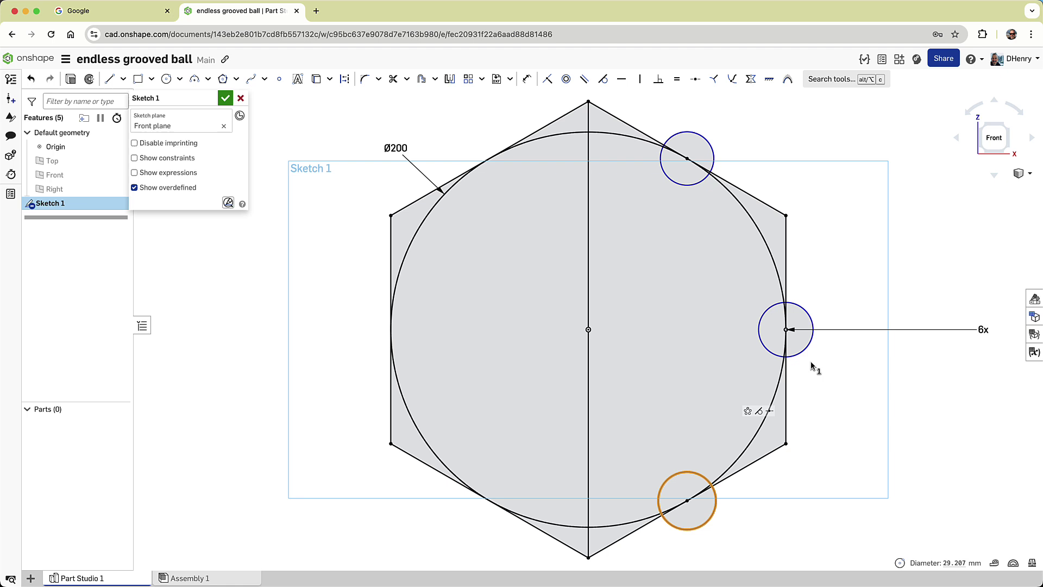
click(807, 346)
click(708, 142)
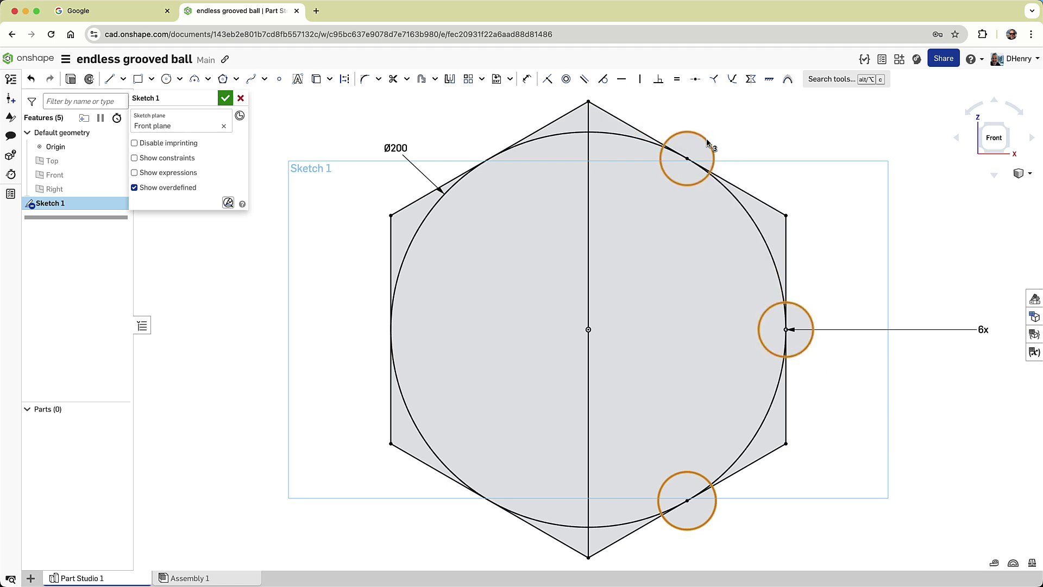
click(677, 79)
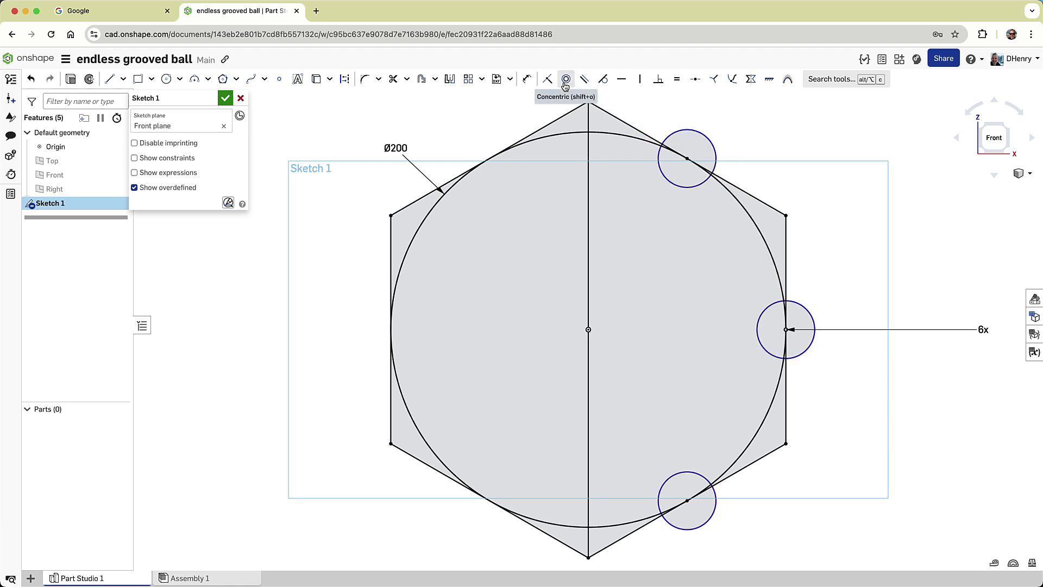
click(527, 79)
click(706, 135)
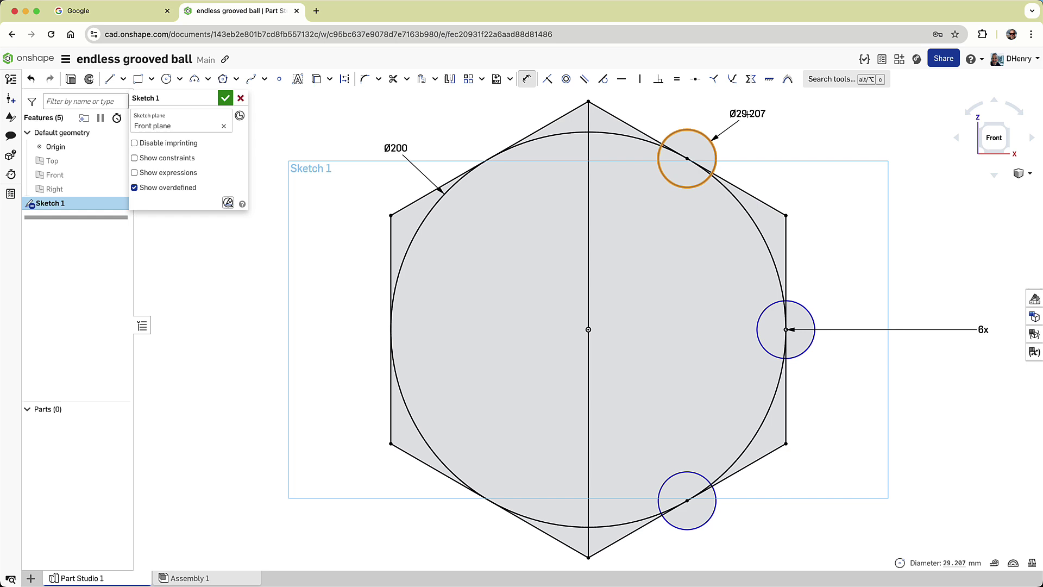
click(748, 113)
text(25)
key(Return)
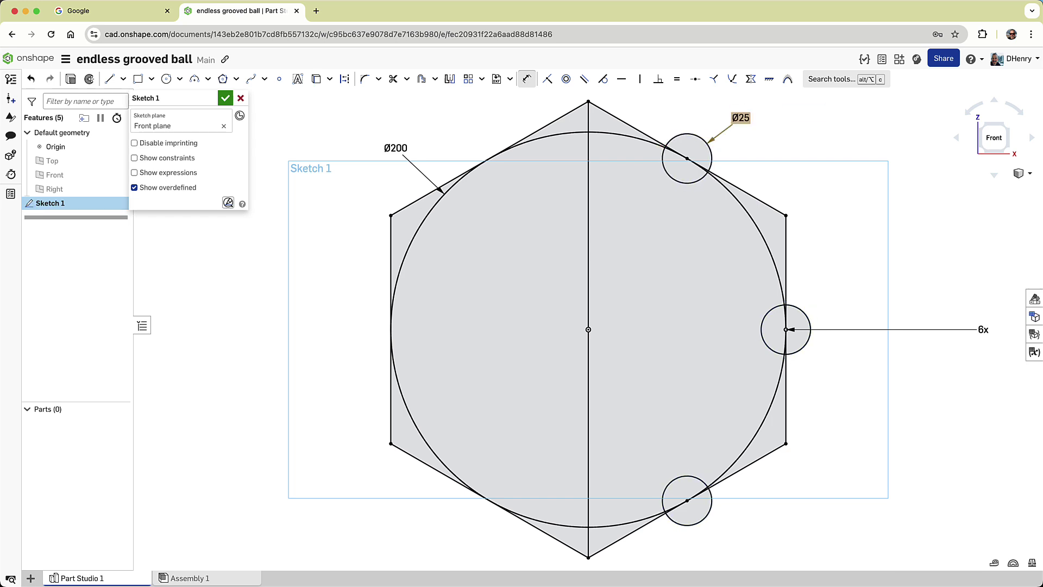
- Finish Sketch 1 and revolve its right-half region about the vertical line
click(224, 98)
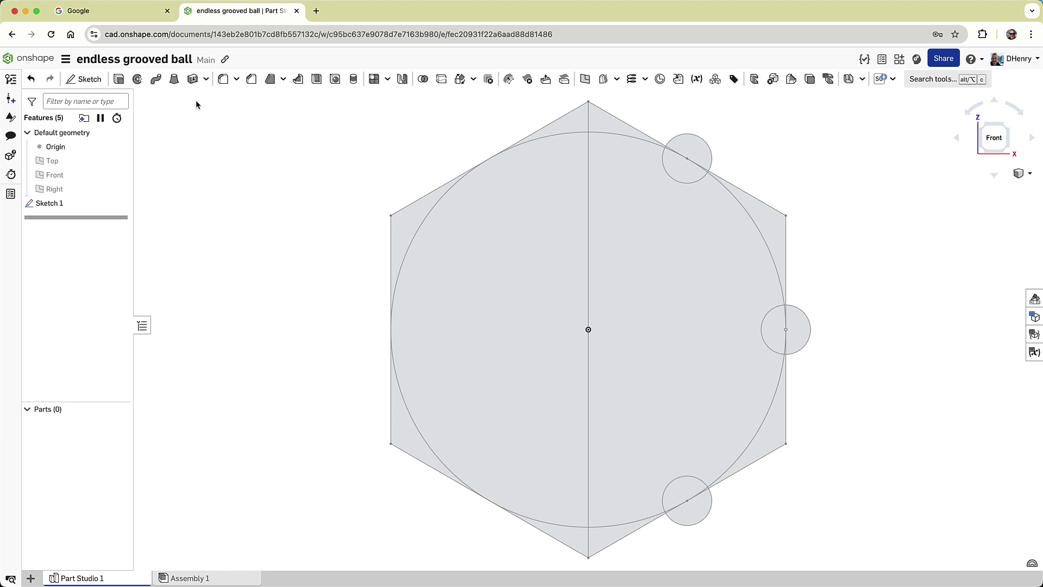
click(136, 80)
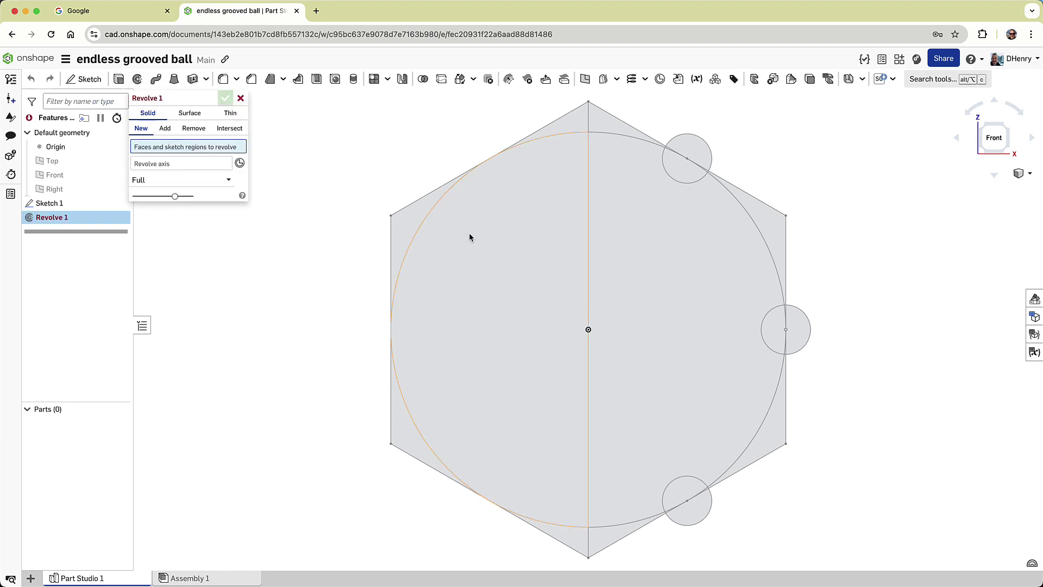
click(658, 271)
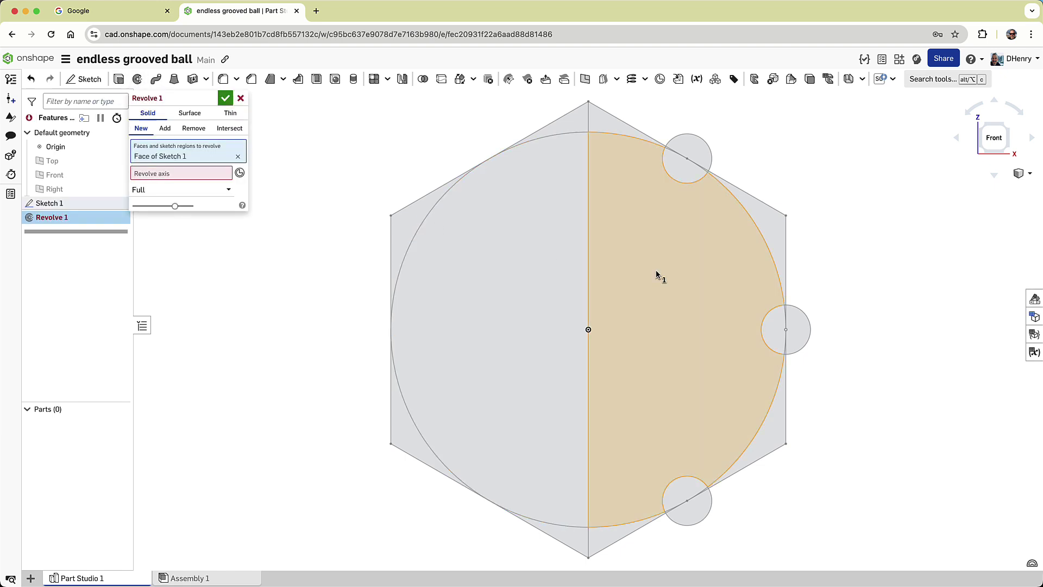
click(206, 173)
click(588, 257)
mouse_move(842, 274)
right_down()
mouse_move(864, 275)
mouse_move(848, 289)
right_up()
click(998, 132)
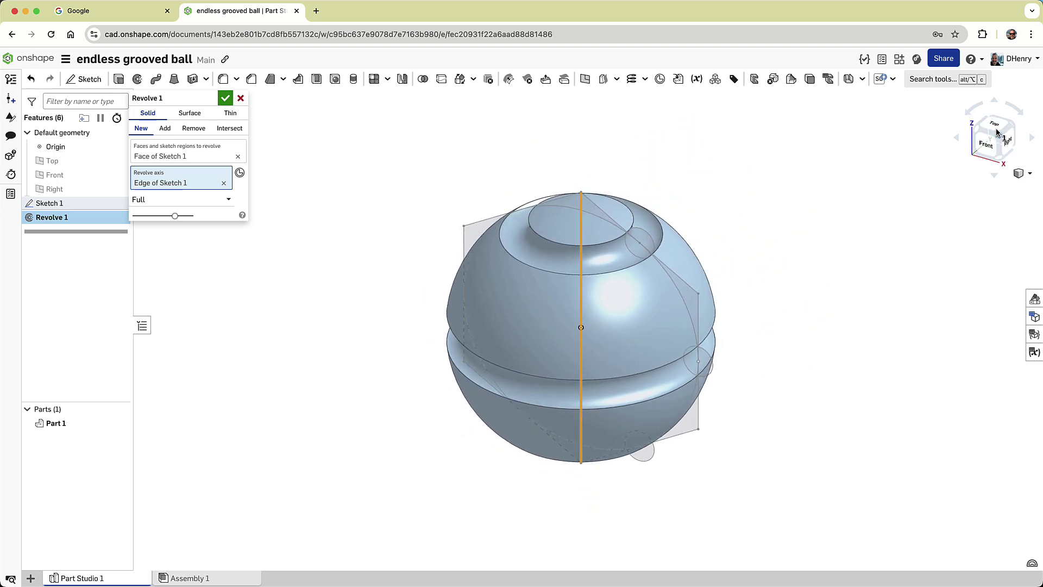
- Set the revolve to one direction at 180 degrees, flipped to the other side
click(228, 199)
click(207, 233)
click(207, 220)
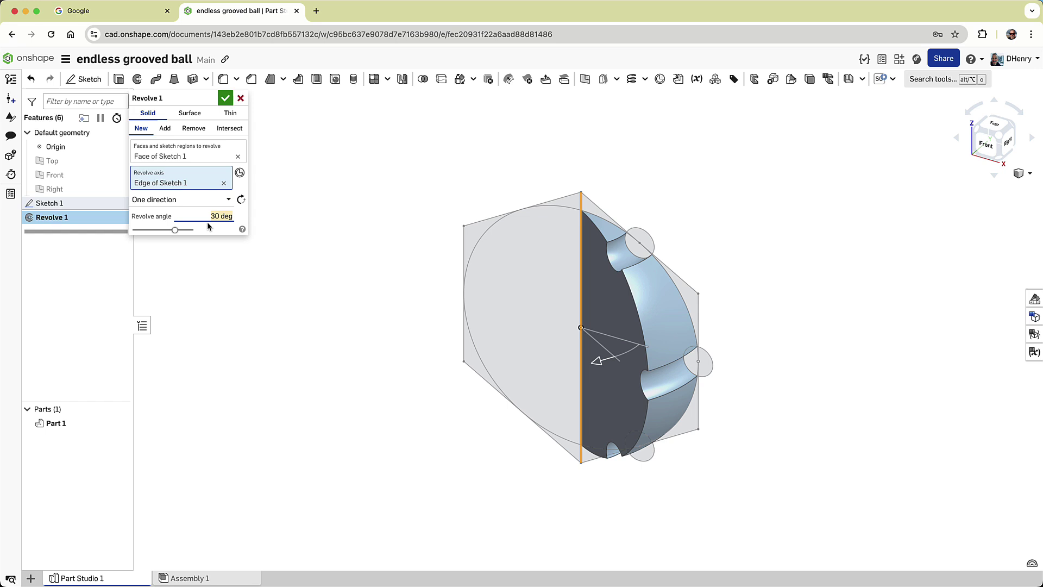
text(180)
key(Return)
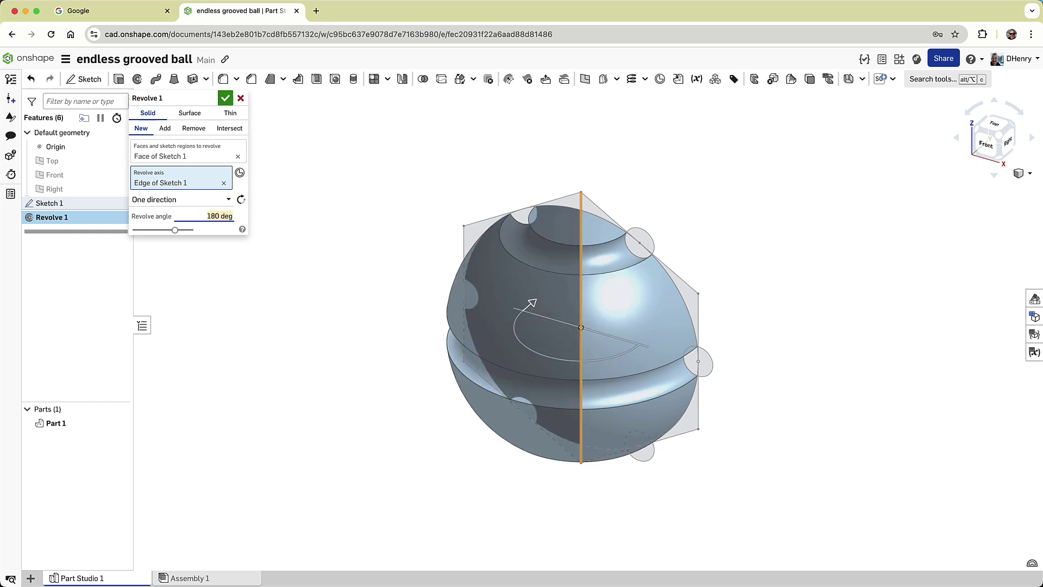
click(241, 200)
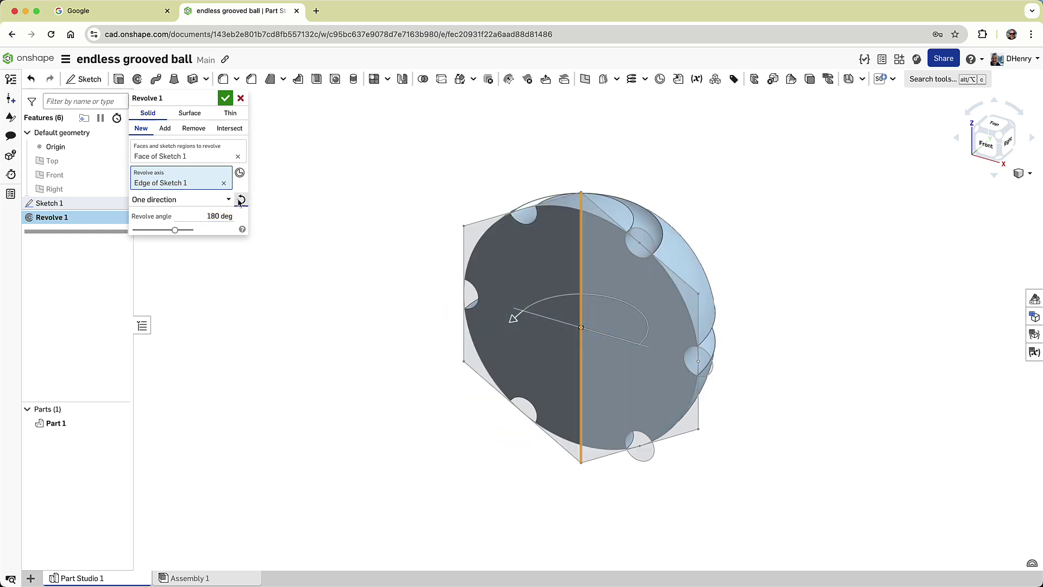
- Accept Revolve 1 and add Mate connector 1 at the flat face's centre, owned by Part 1
click(226, 98)
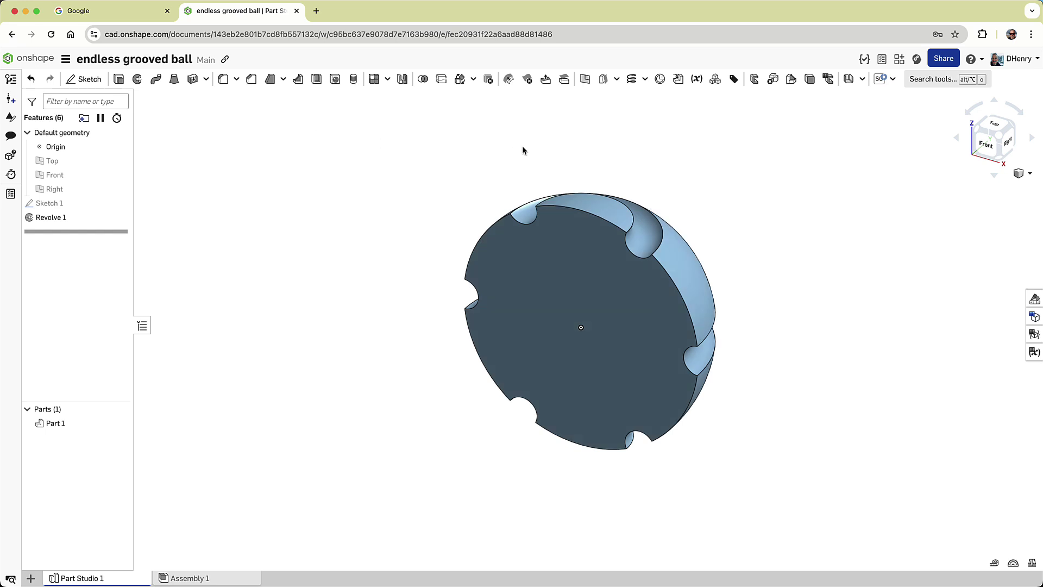
click(660, 80)
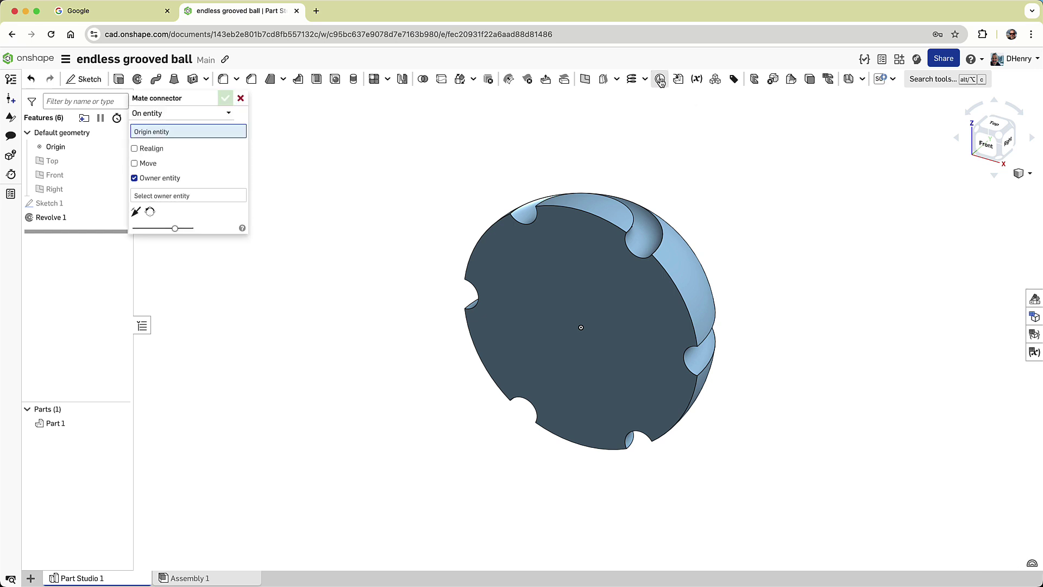
click(590, 300)
click(589, 300)
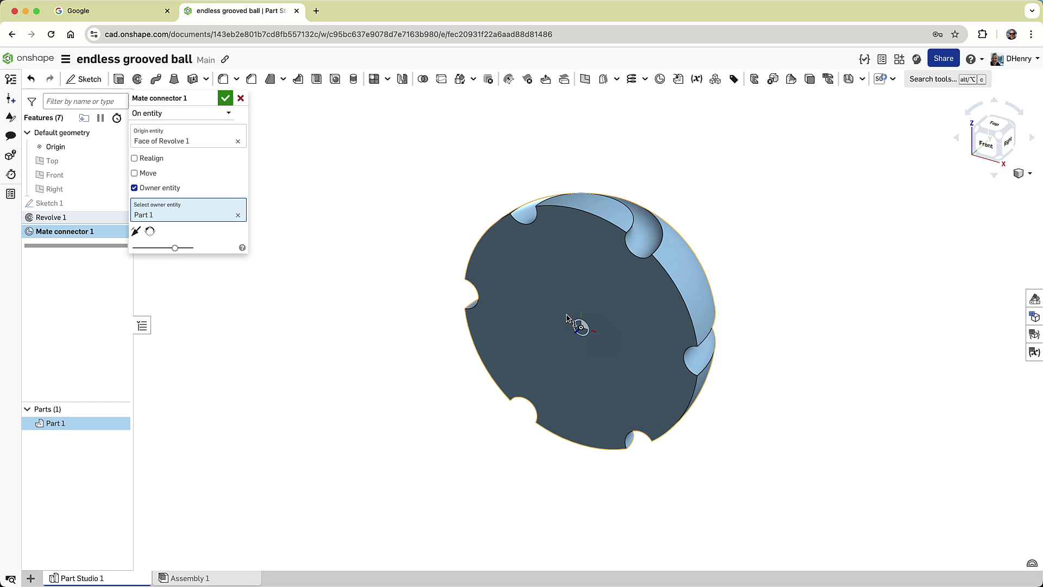
click(224, 99)
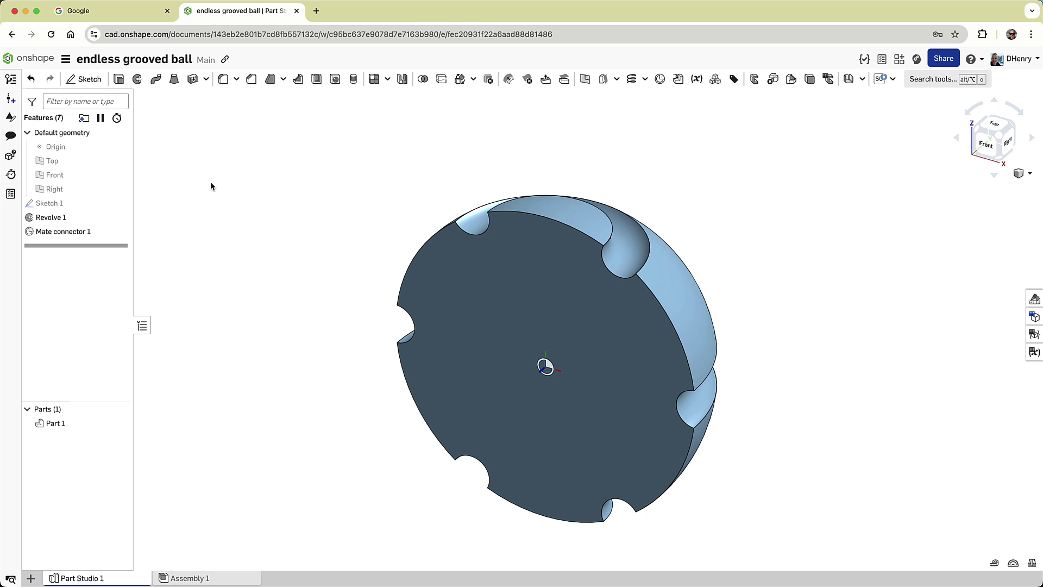
- Mirror Part 1 across its flat Revolve 1 face as a new part, creating Part 2
click(402, 79)
click(511, 267)
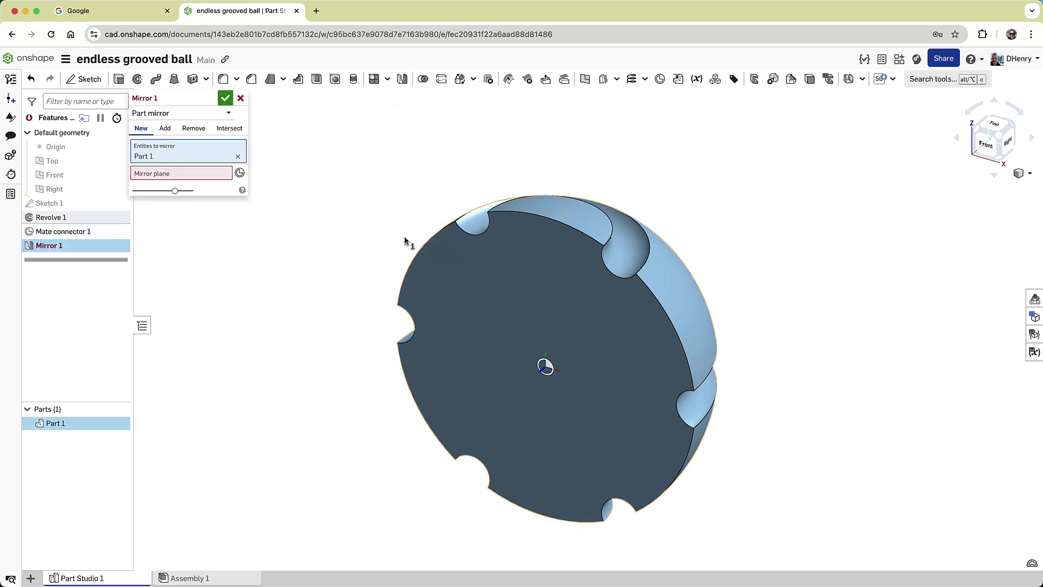
click(207, 174)
click(515, 290)
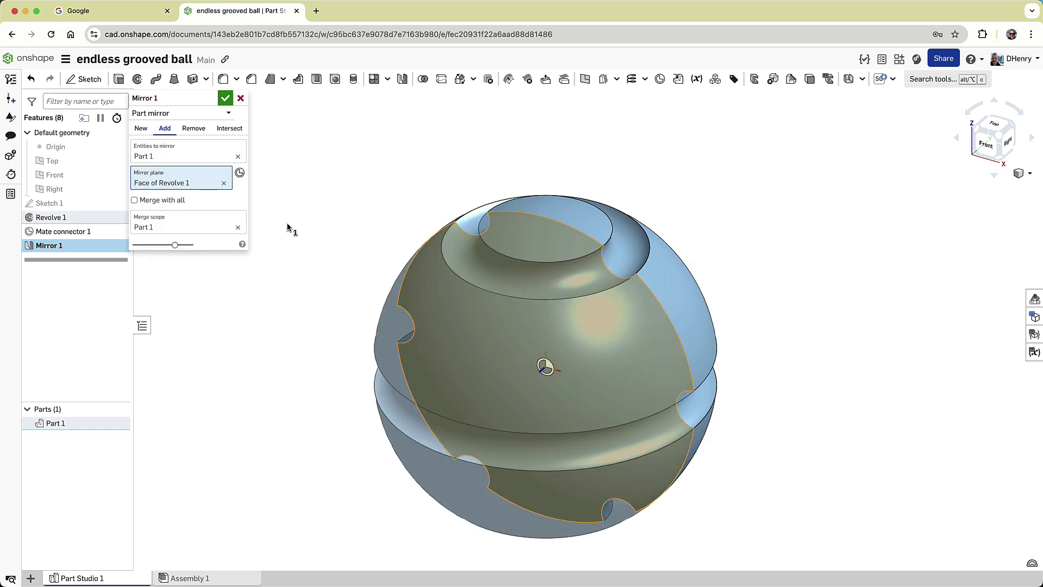
click(141, 130)
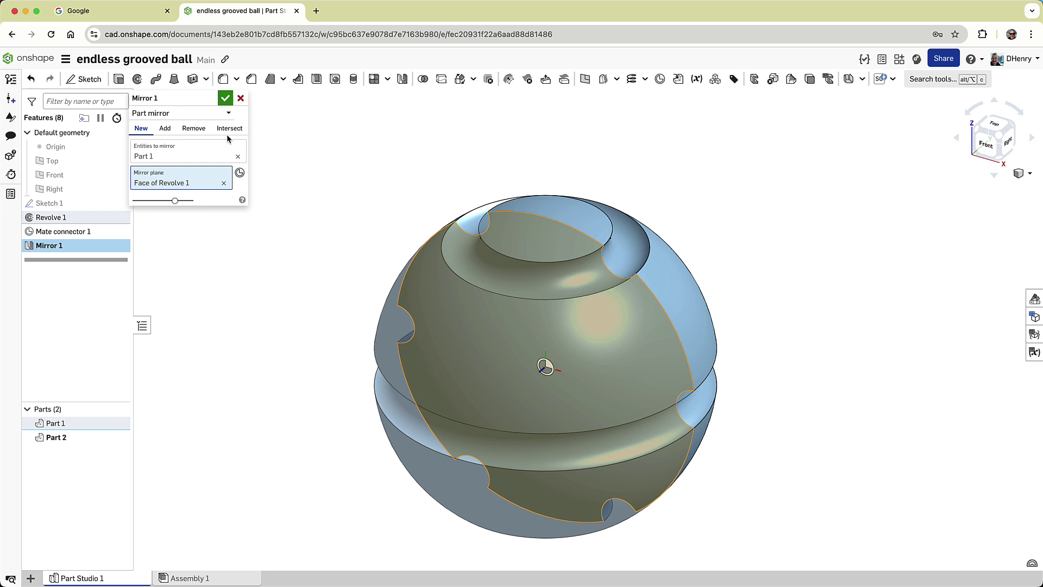
click(225, 98)
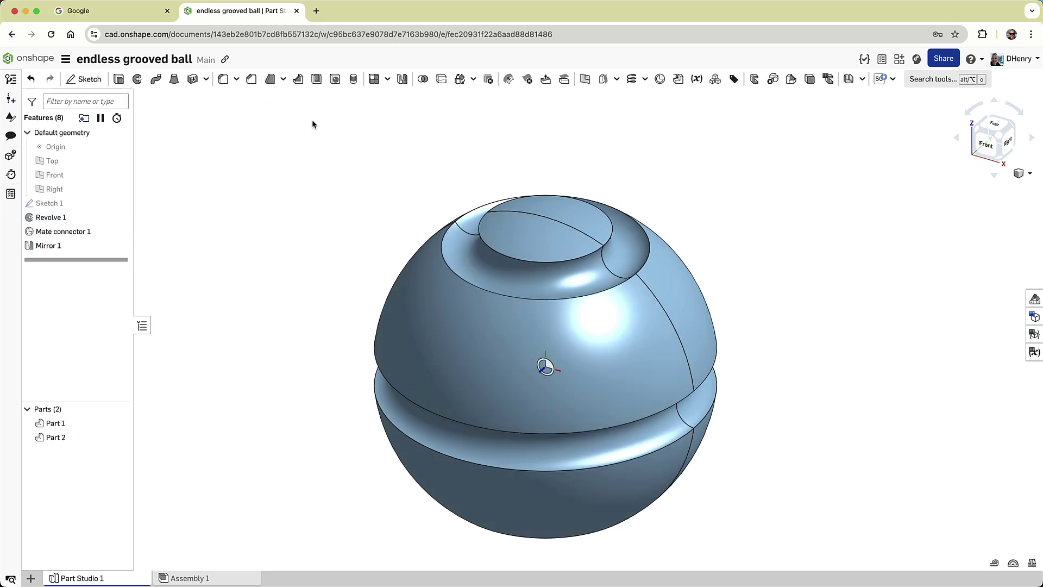
- Transform Part 2 with a 60-degree rotation about Mate connector 1
click(460, 80)
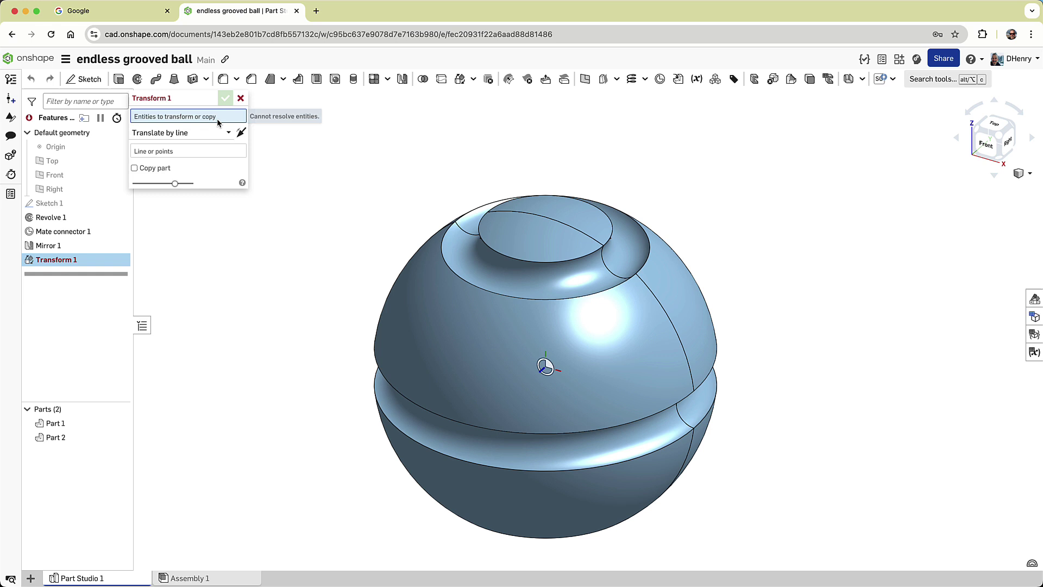
click(439, 326)
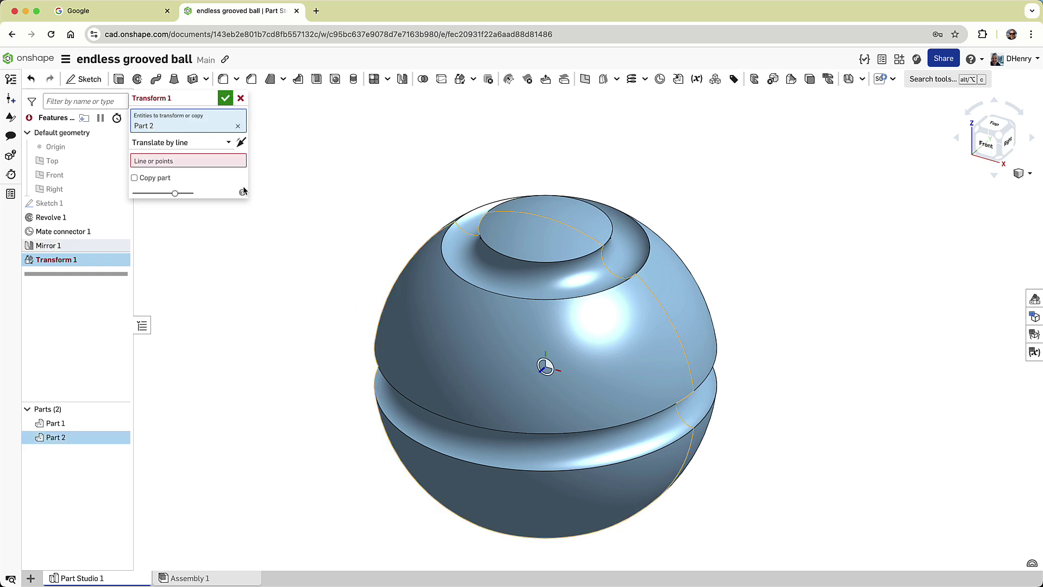
click(223, 147)
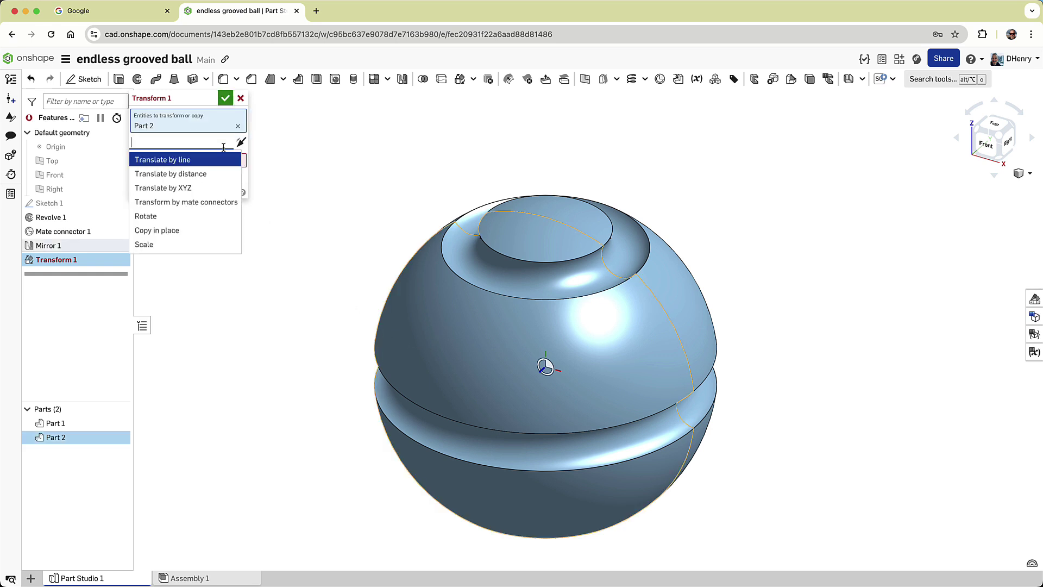
click(200, 216)
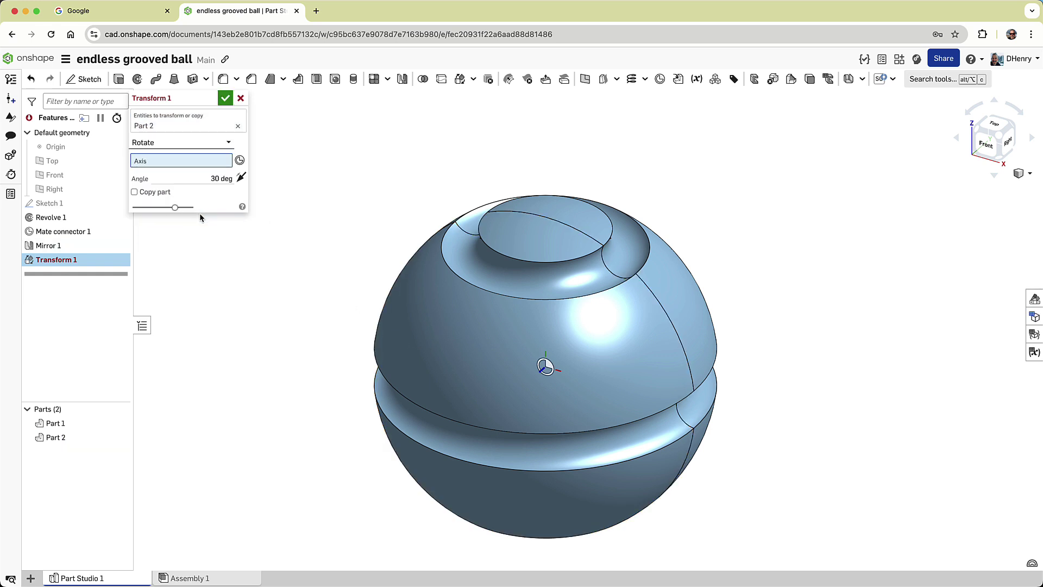
click(239, 160)
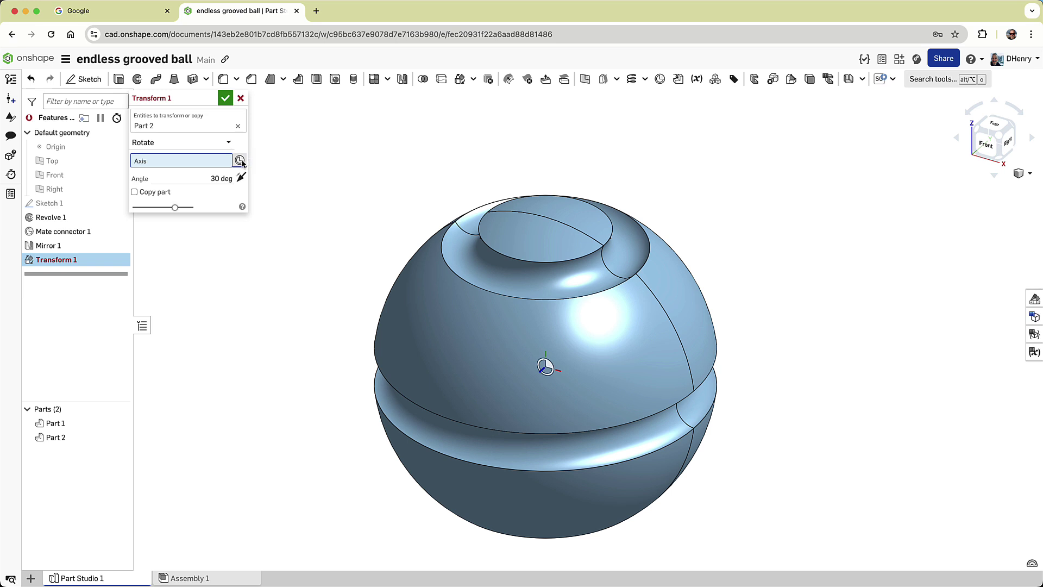
click(551, 368)
drag(540, 426, 553, 416)
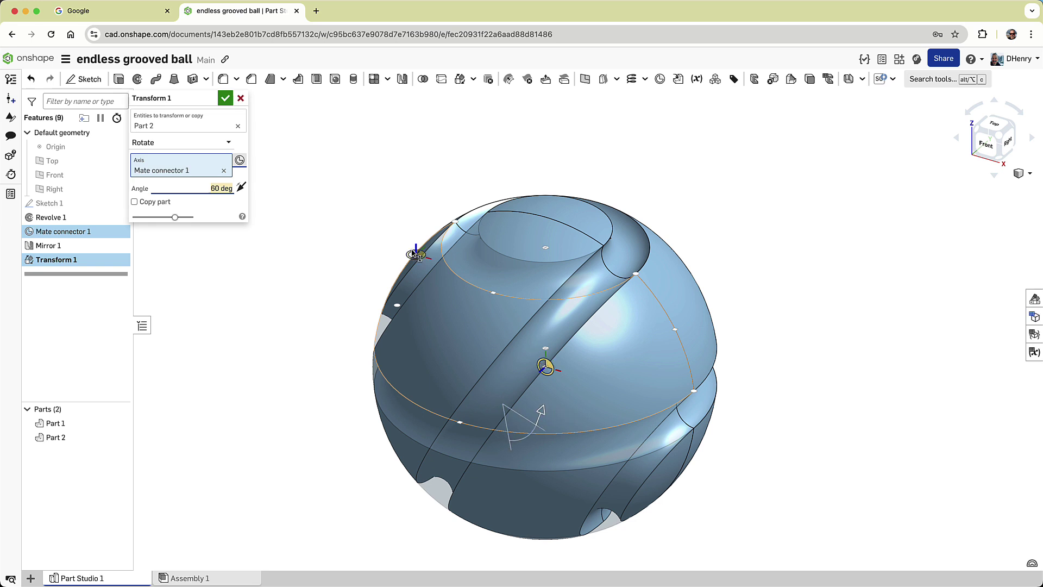
click(225, 99)
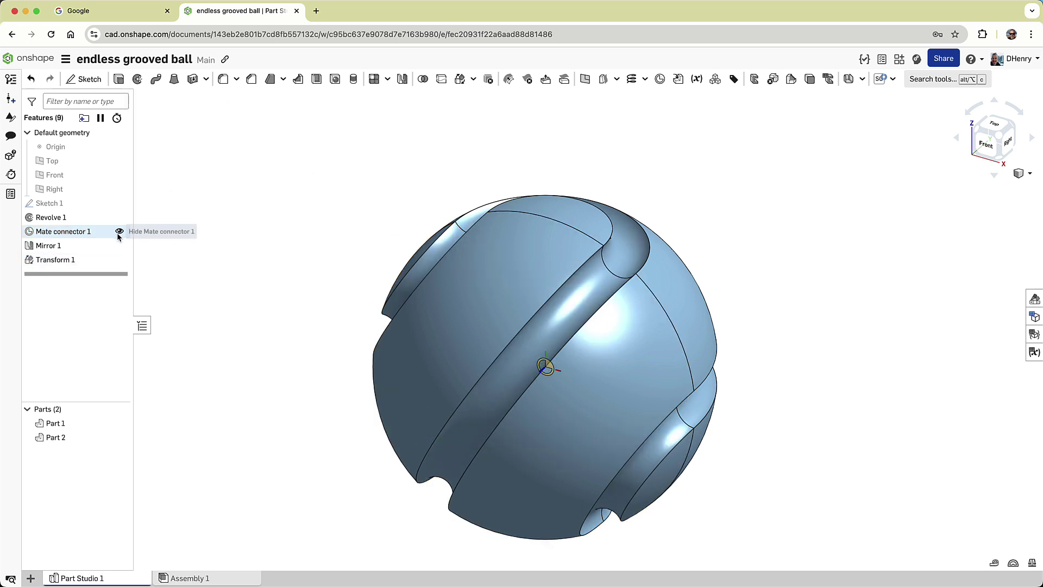
- Orbit and cycle standard views to inspect the joined grooves from top and underneath
right_drag(208, 286, 592, 268)
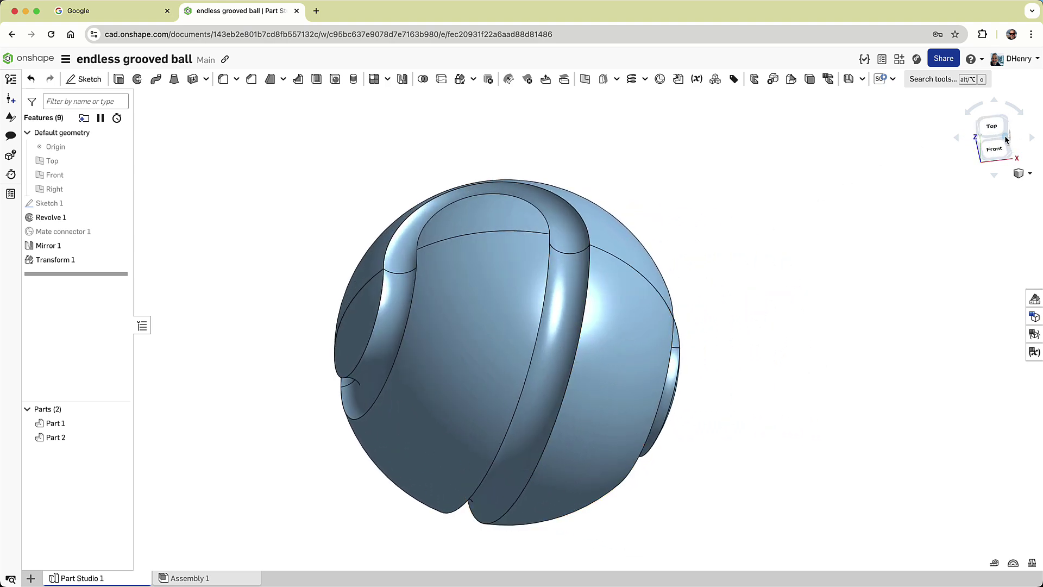
click(975, 149)
click(976, 150)
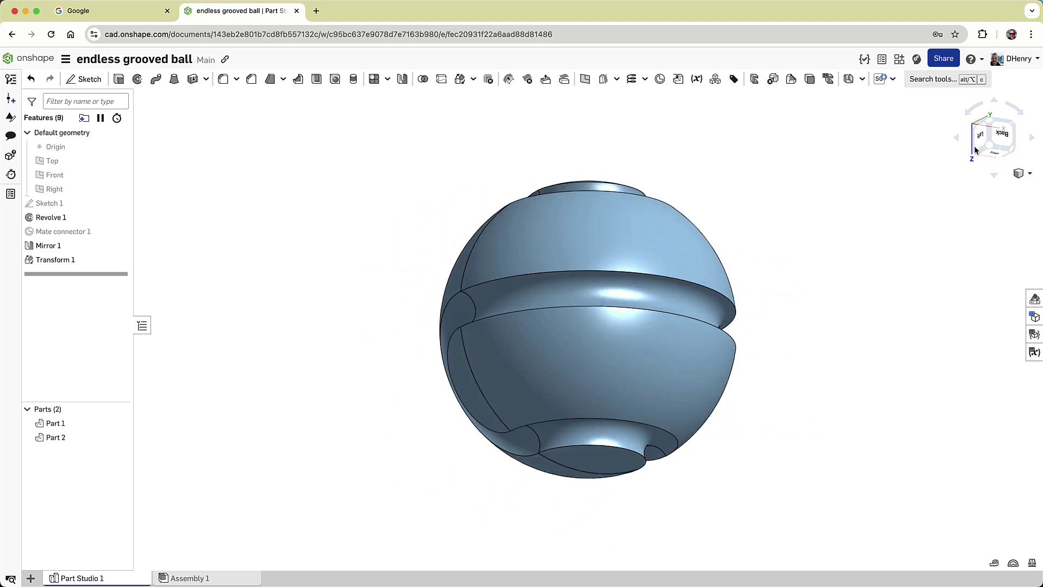
click(975, 150)
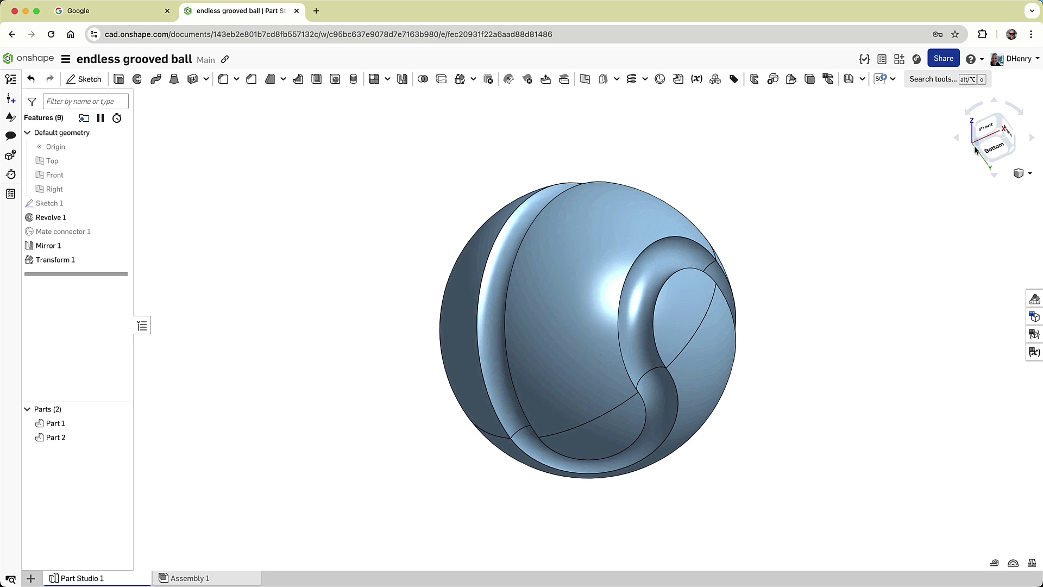
click(976, 150)
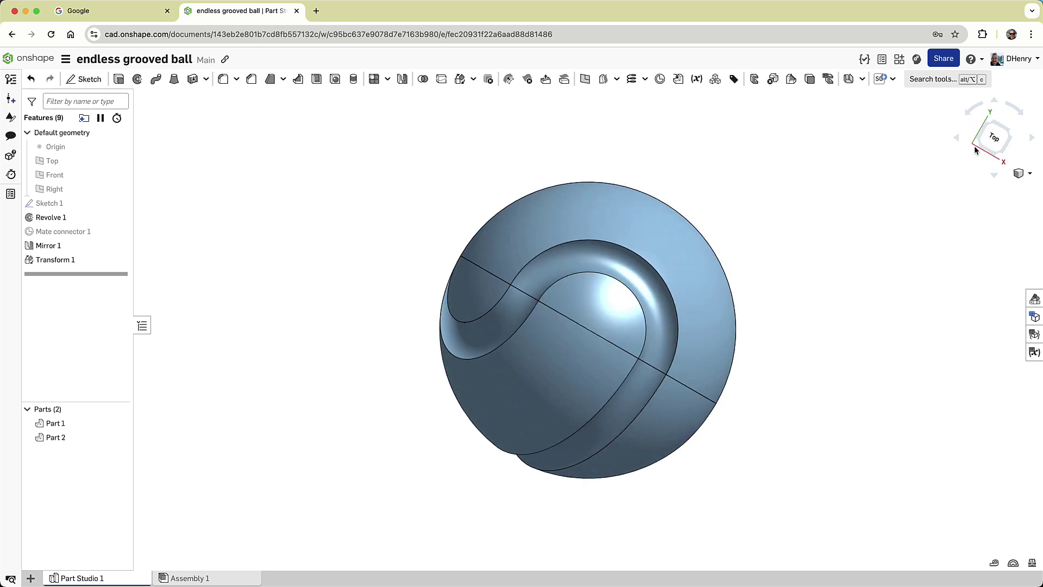
- Union Part 1 and Part 2 into a single solid with Boolean 1
click(82, 423)
shift+click(82, 437)
right_click(82, 438)
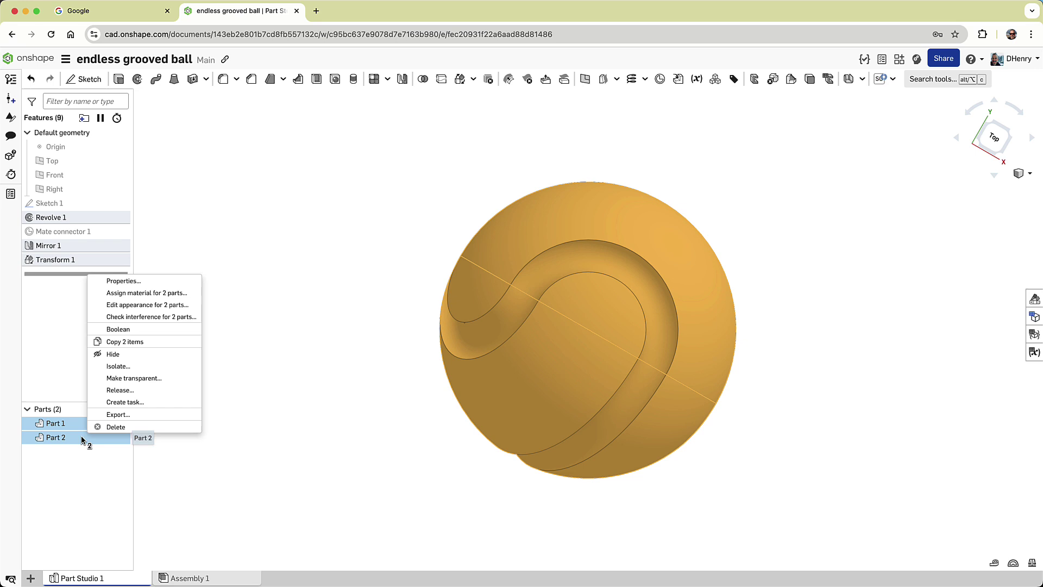
click(126, 332)
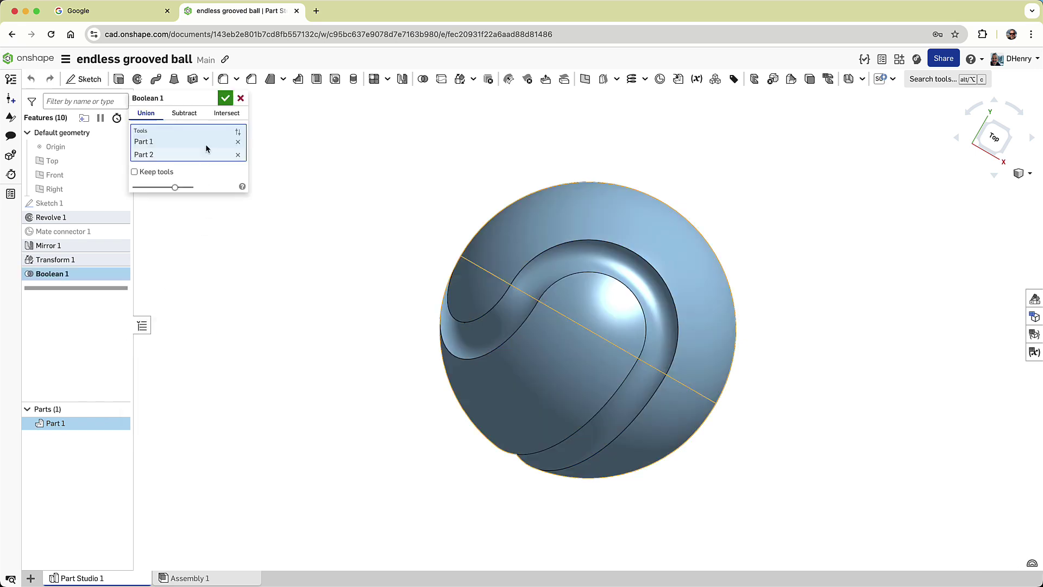
click(224, 97)
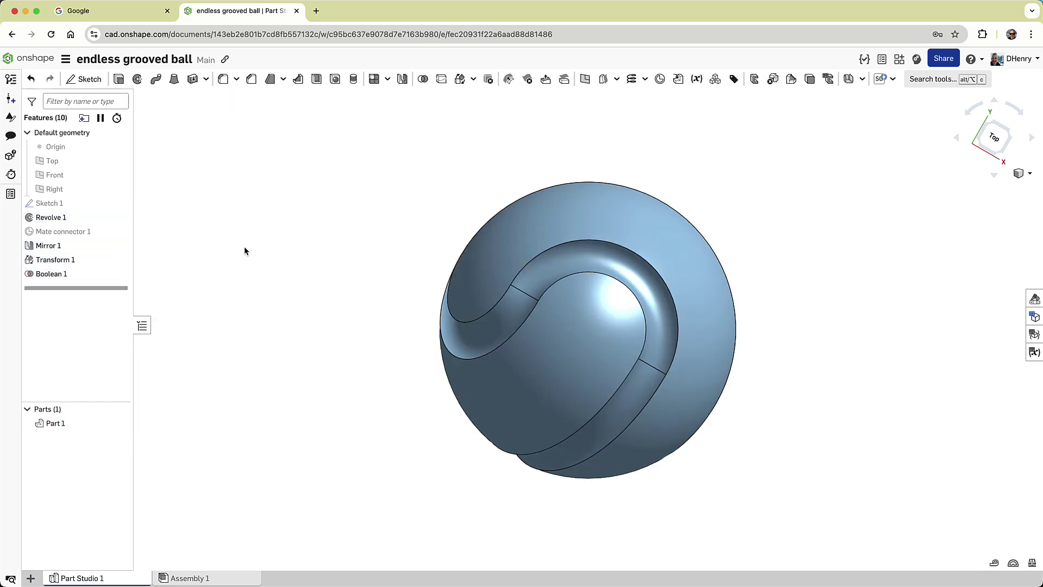
- Rename the merged Part 1 to EGBall
right_click(77, 426)
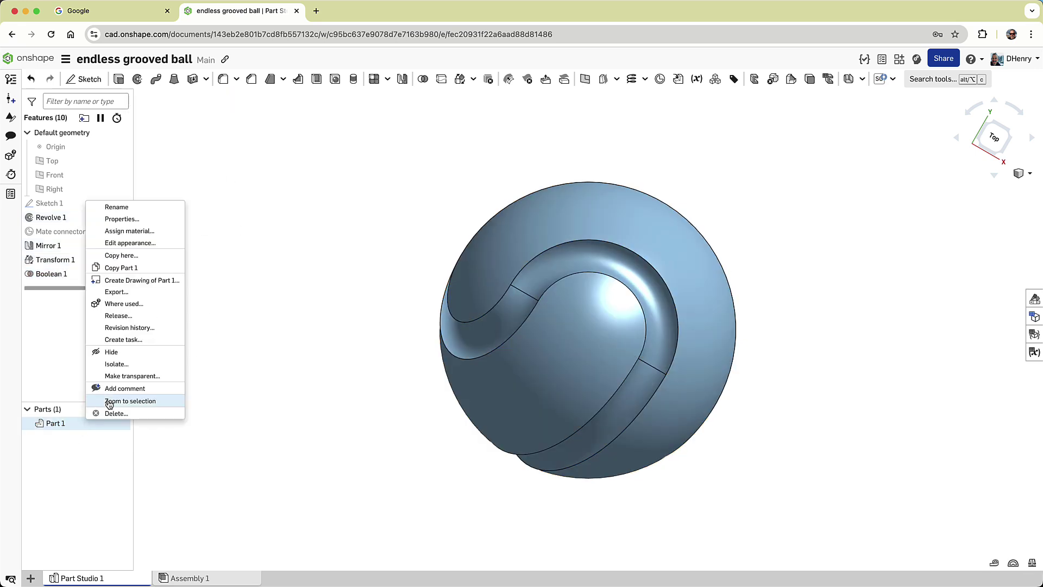
click(134, 209)
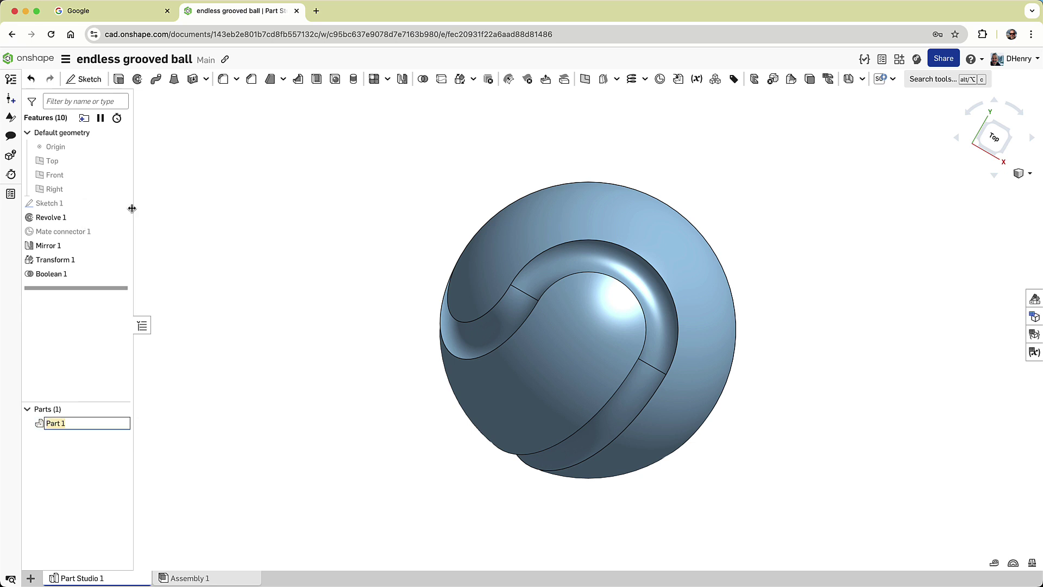
text(EGBall)
key(Return)
- Colour EGBall gold (FAB601) and show it in a narrowed Appearances panel
scroll(175, 220, up, 1)
click(80, 423)
right_click(80, 421)
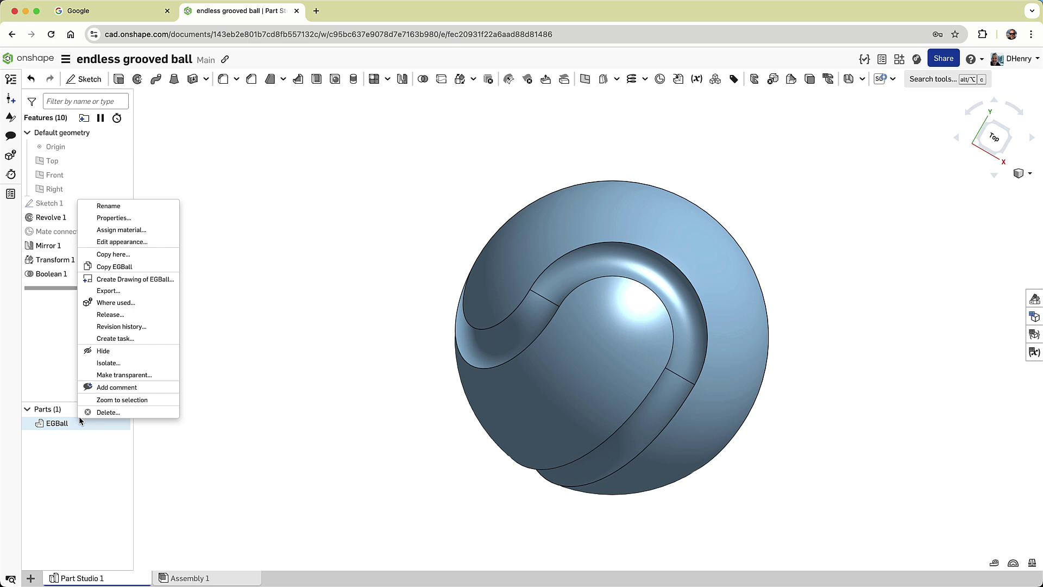
click(123, 242)
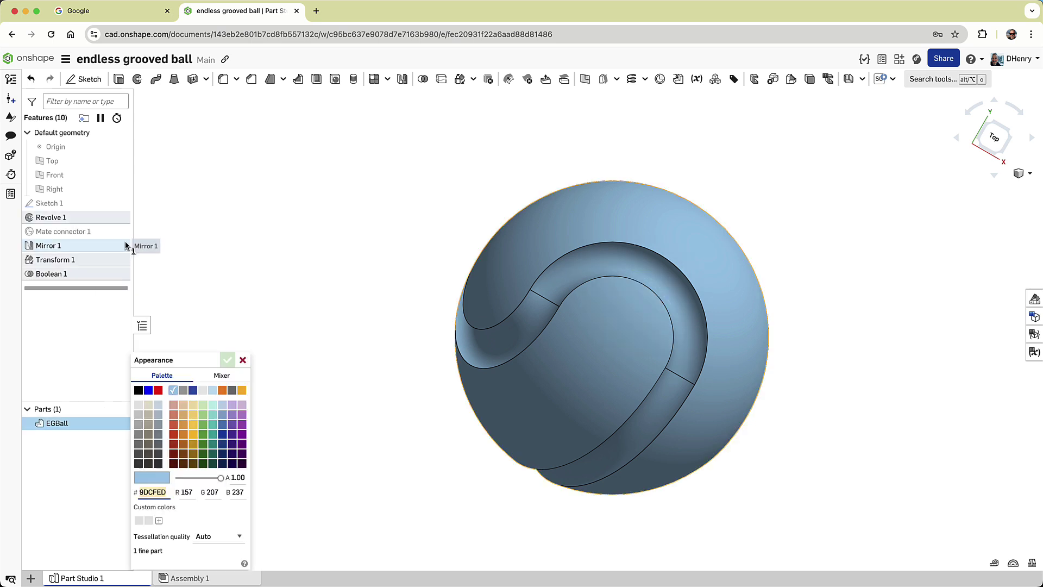
click(242, 390)
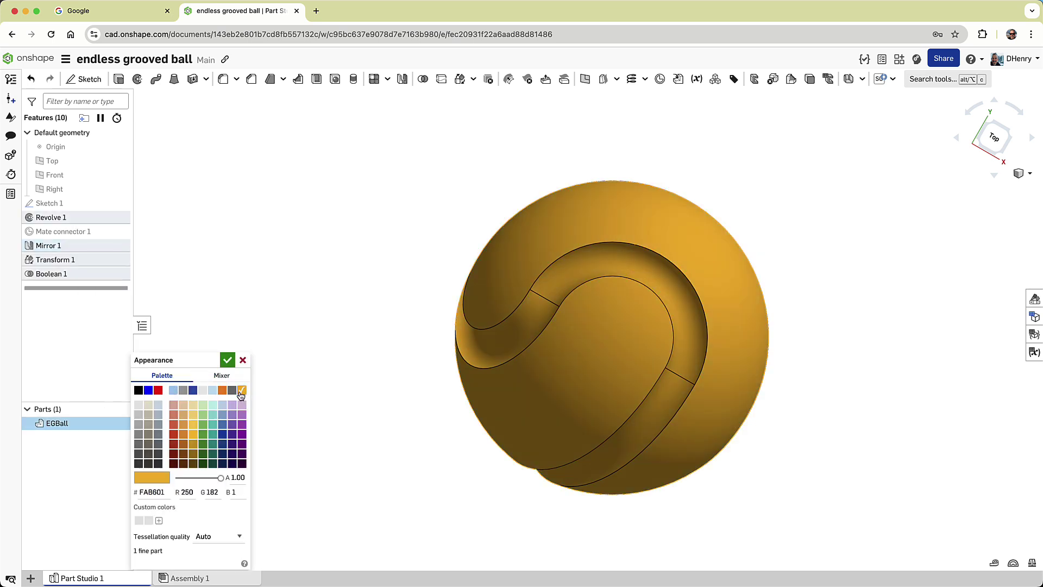
click(228, 359)
click(1035, 299)
drag(658, 236, 878, 251)
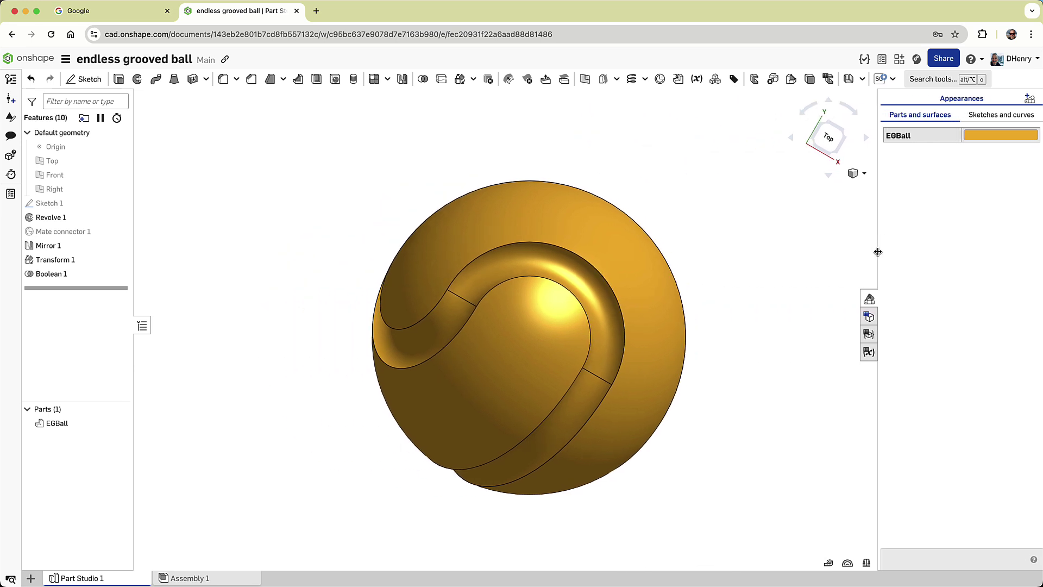
- Colour the six tangent-connected groove faces dark blue (1651B0) using a face appearance
click(445, 322)
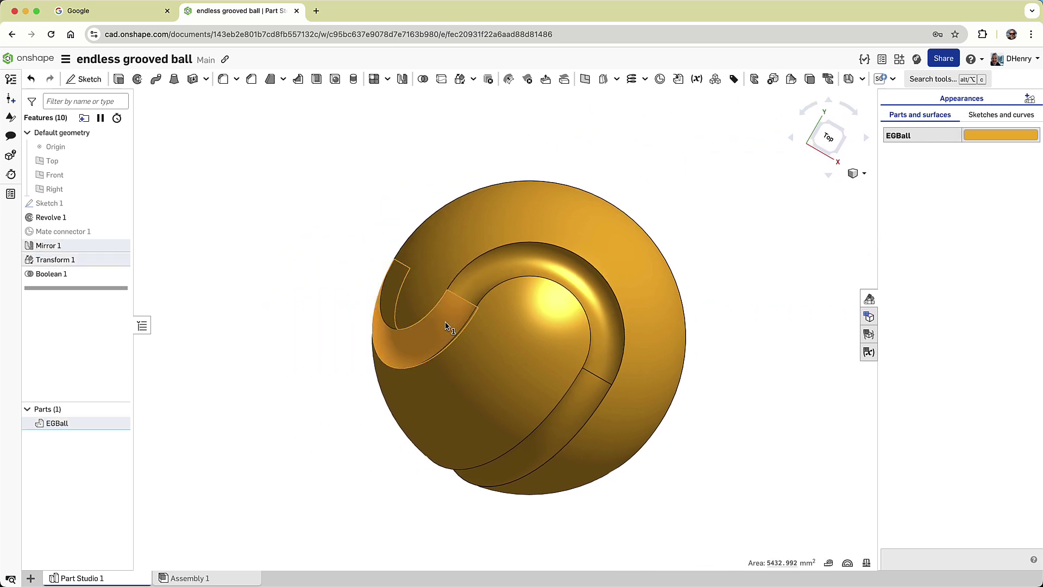
right_click(446, 324)
mouse_move(468, 466)
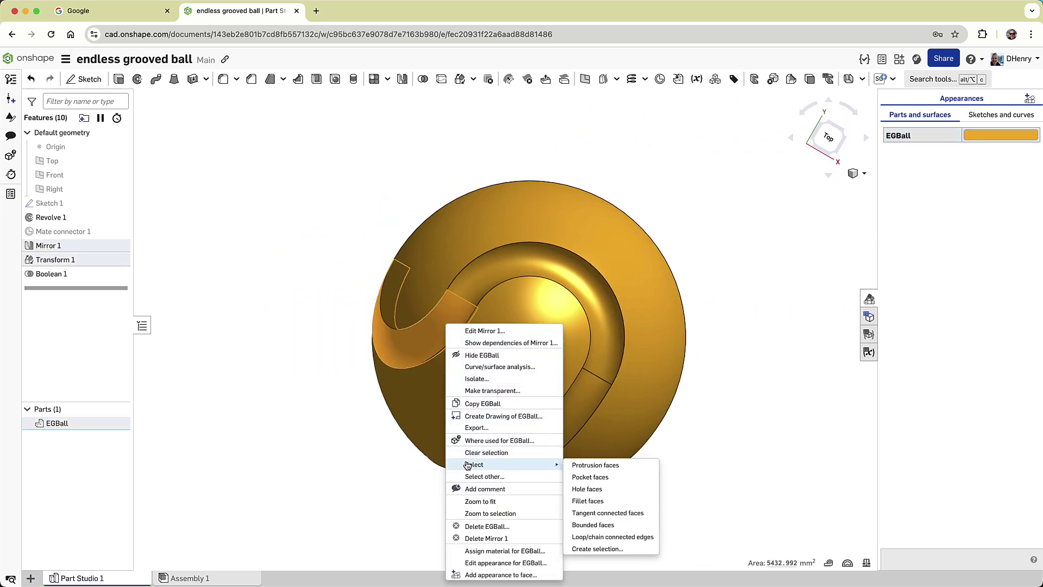
click(614, 513)
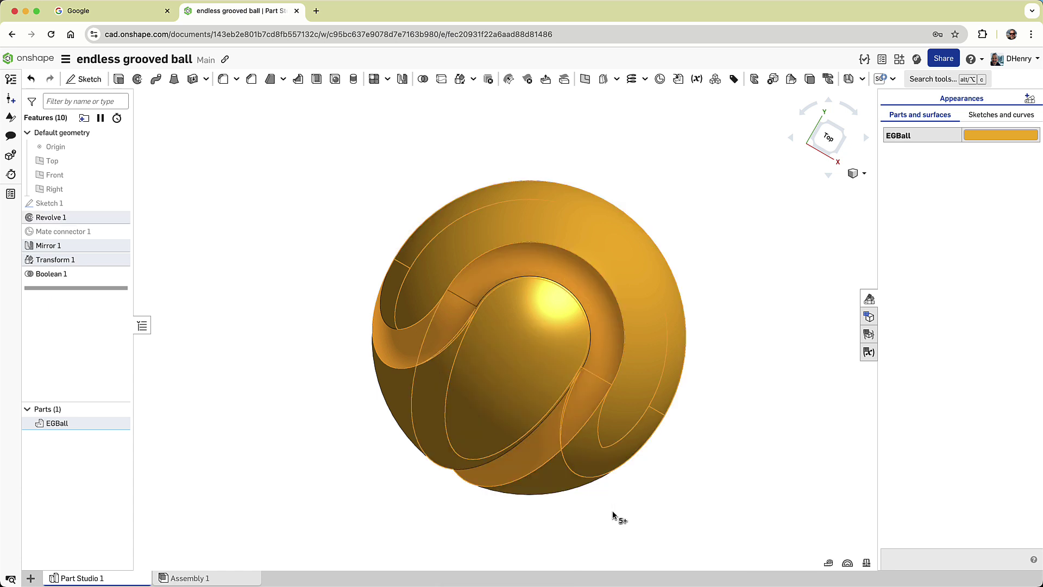
click(1030, 98)
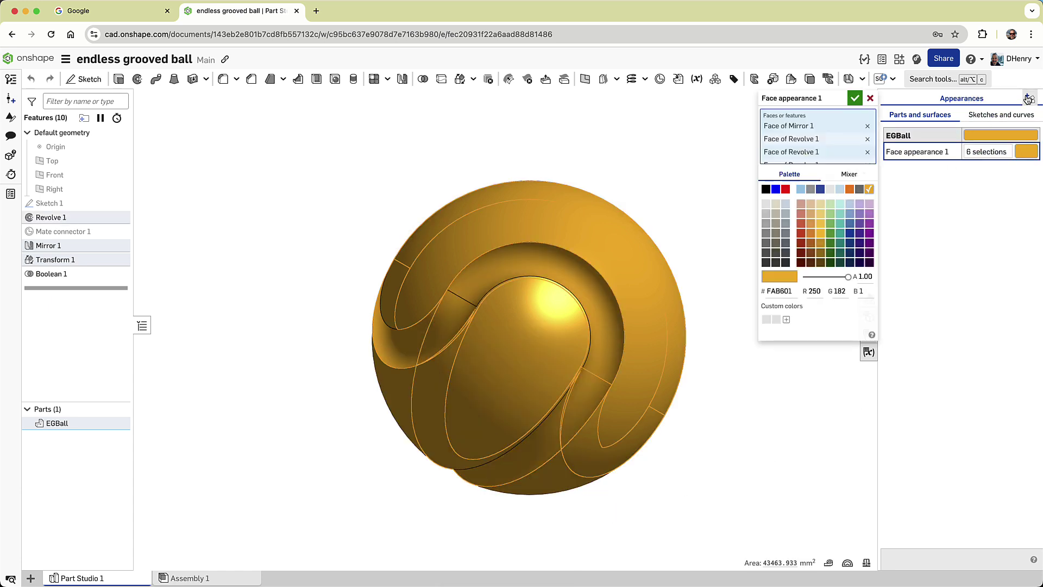
click(848, 238)
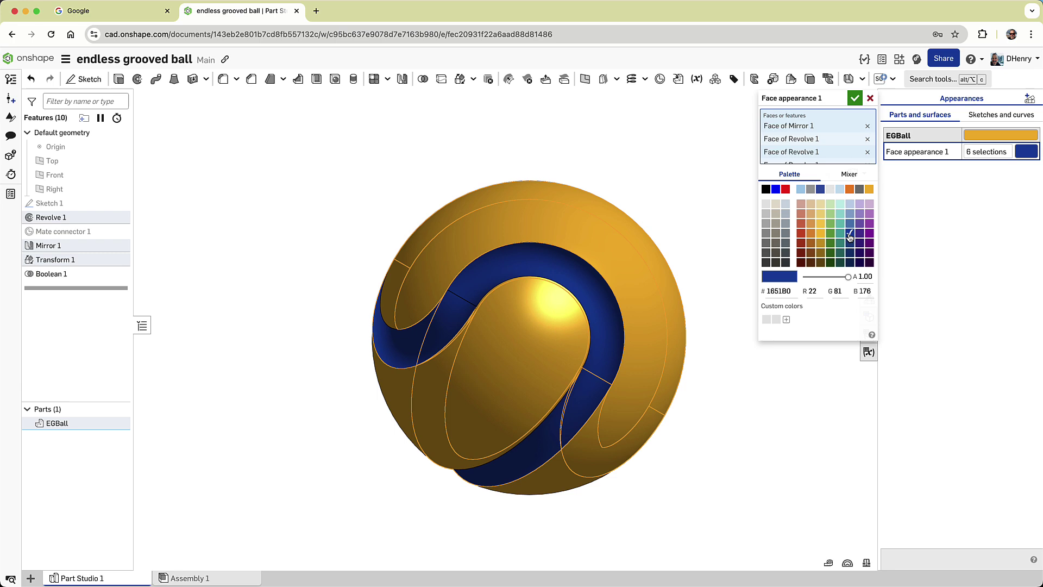
click(854, 97)
click(868, 299)
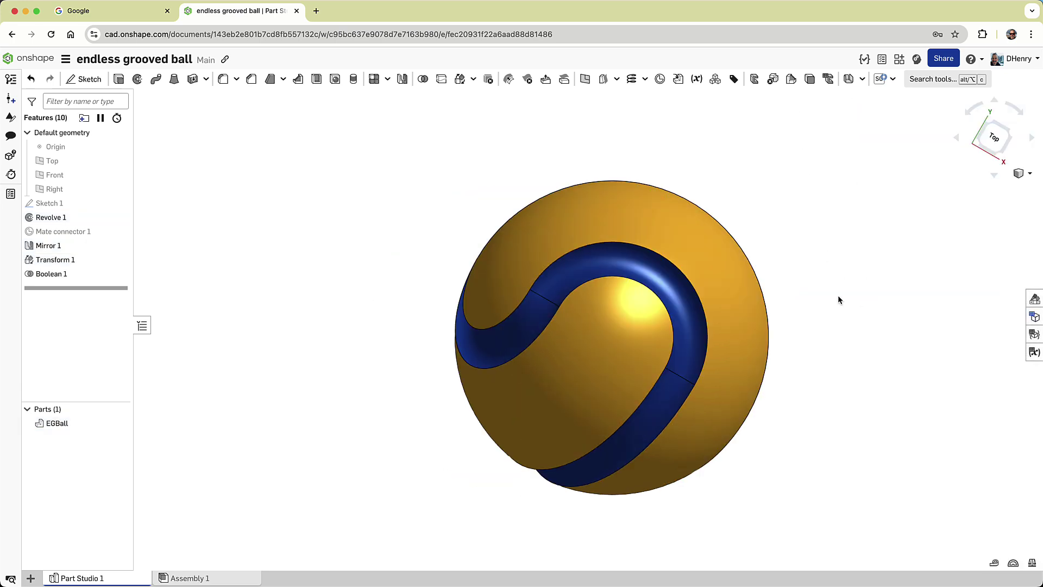
key(Up)
key(Up)
key(Up)
key(Up)
key(Up)
key(Up)
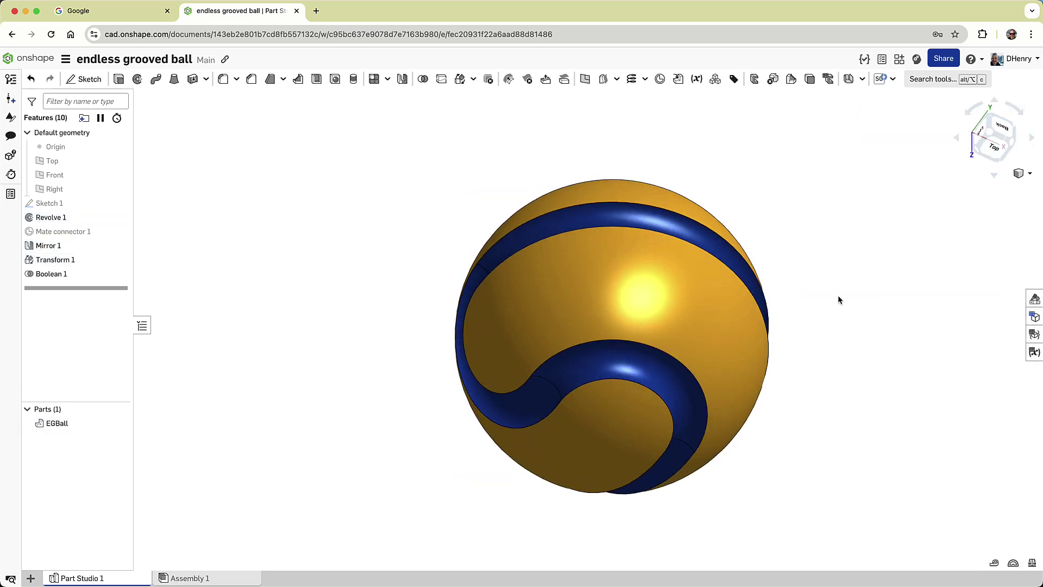
key(Up)
key(Up)
key(Up)
key(Up)
key(Up)
key(Up)
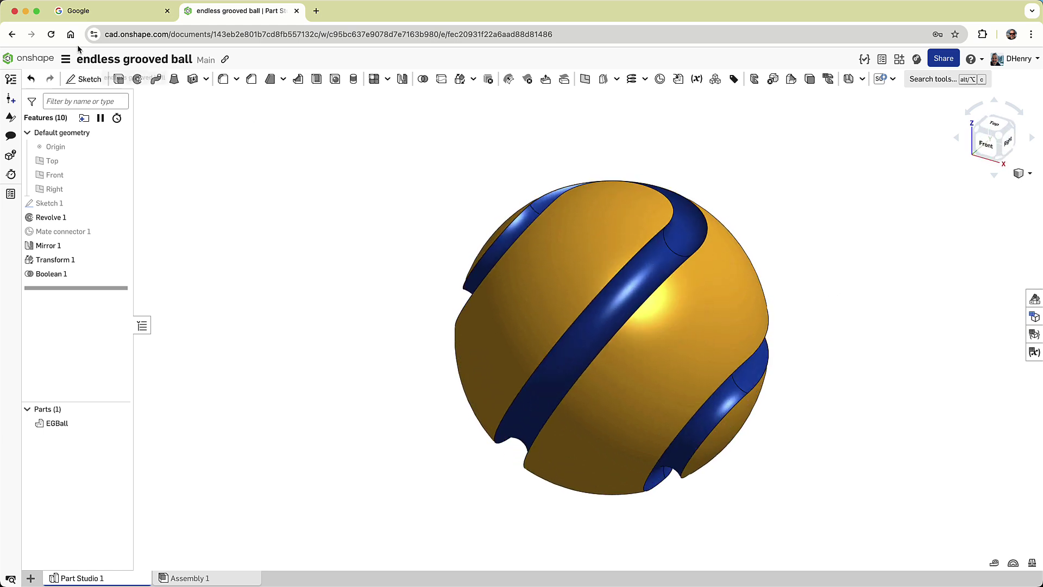
- Open Versions and history and show the 11 changes recorded in Main
click(10, 81)
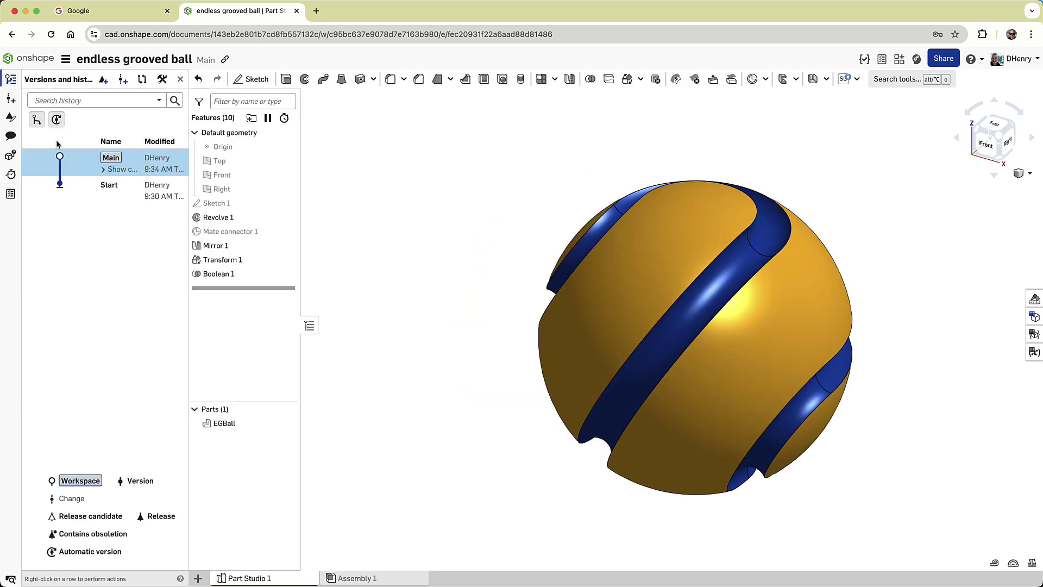
mouse_move(207, 183)
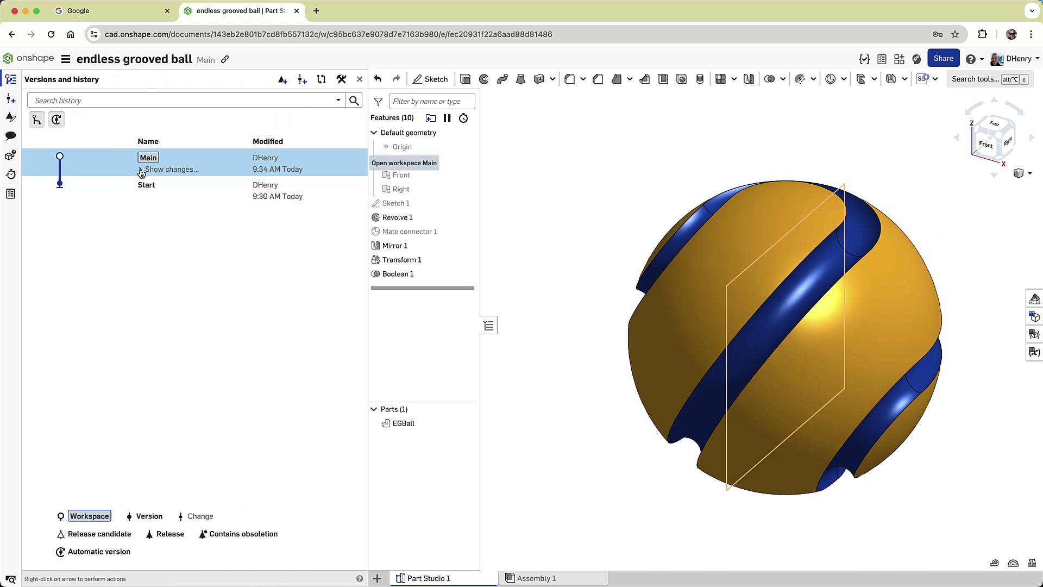
click(141, 170)
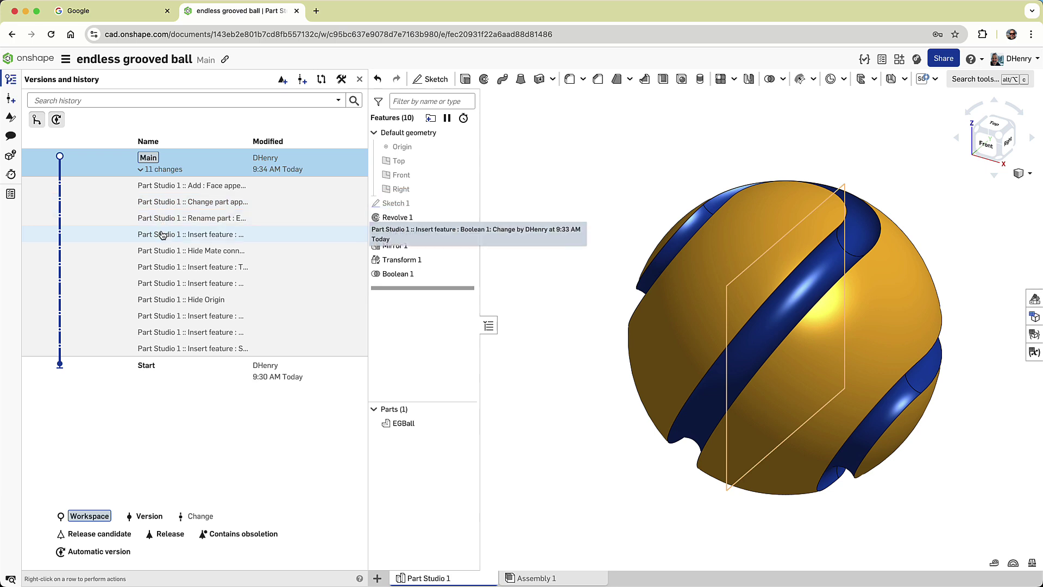
- Create version V1 of Main described '200mm ball with 25mm groove'
click(10, 100)
click(287, 153)
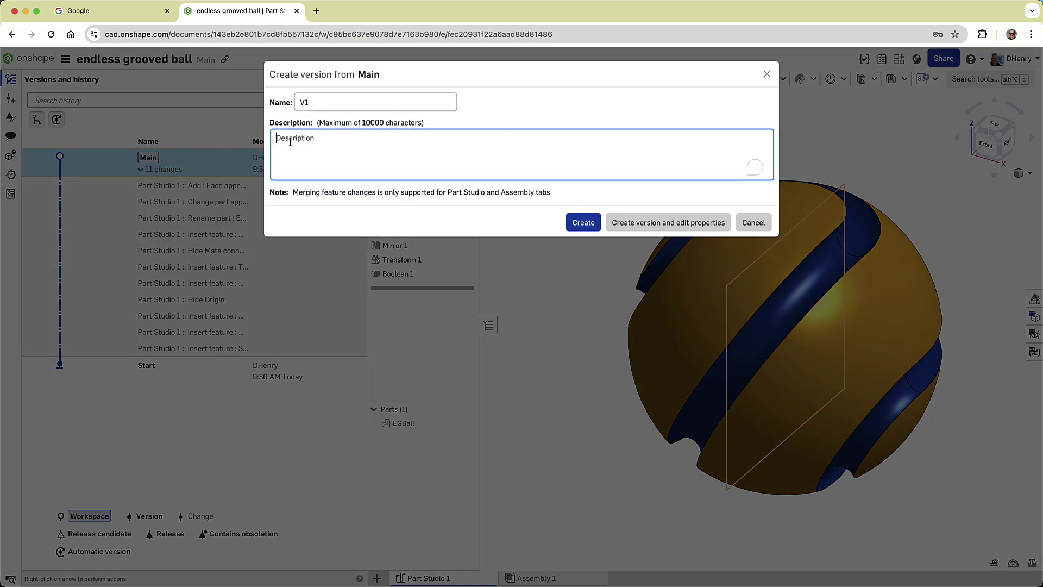
text(200mm ball with 25mm groove)
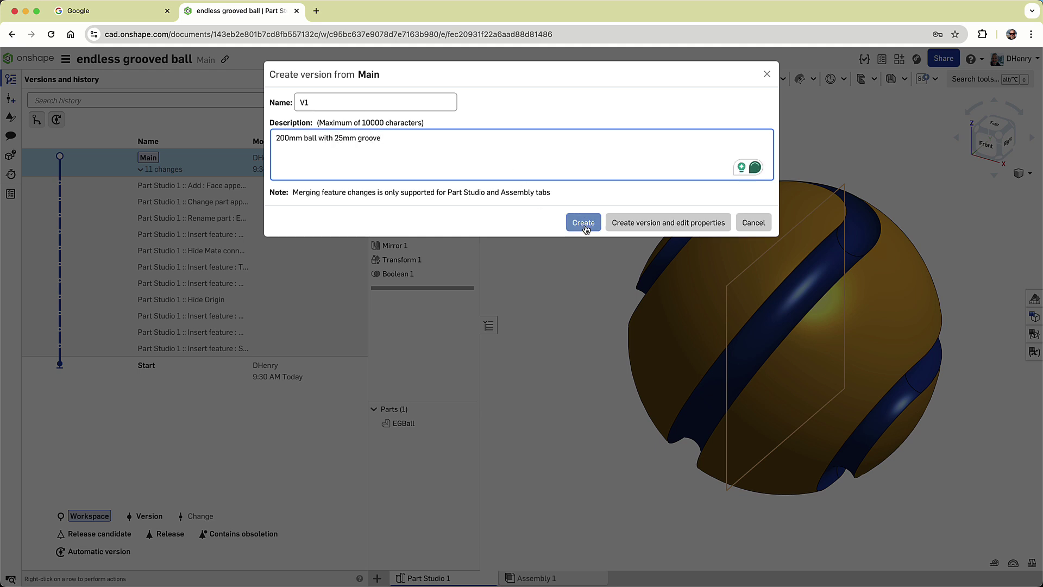
click(582, 222)
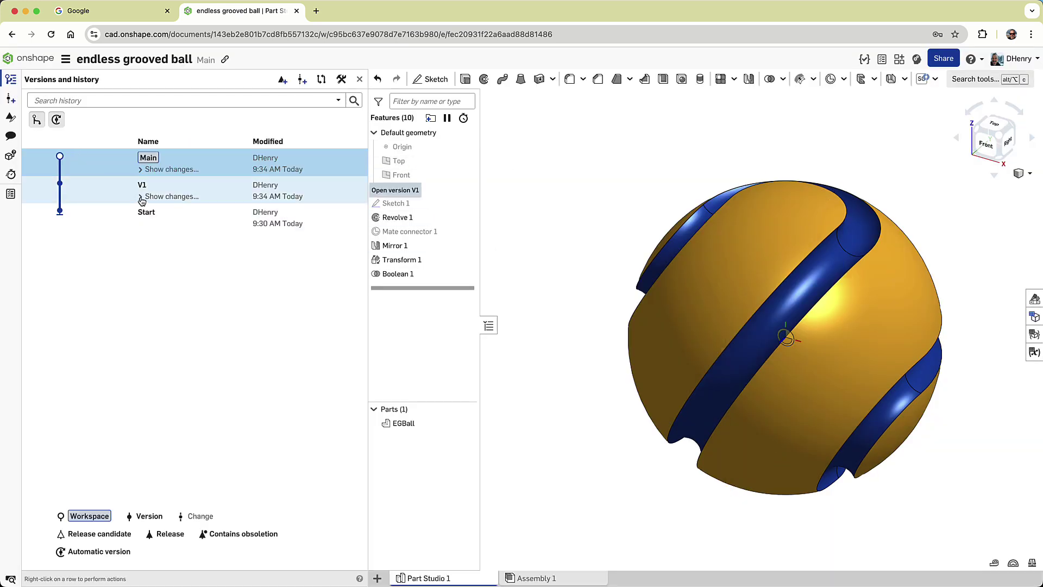
click(141, 198)
click(141, 199)
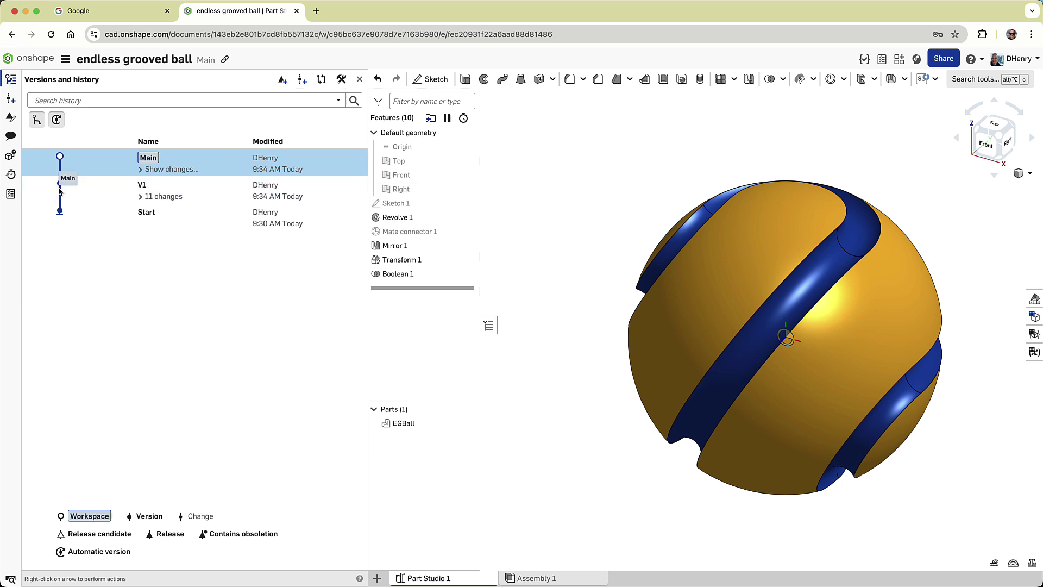
- Add a new Render Studio to the document and insert EGBall into the scene
click(360, 80)
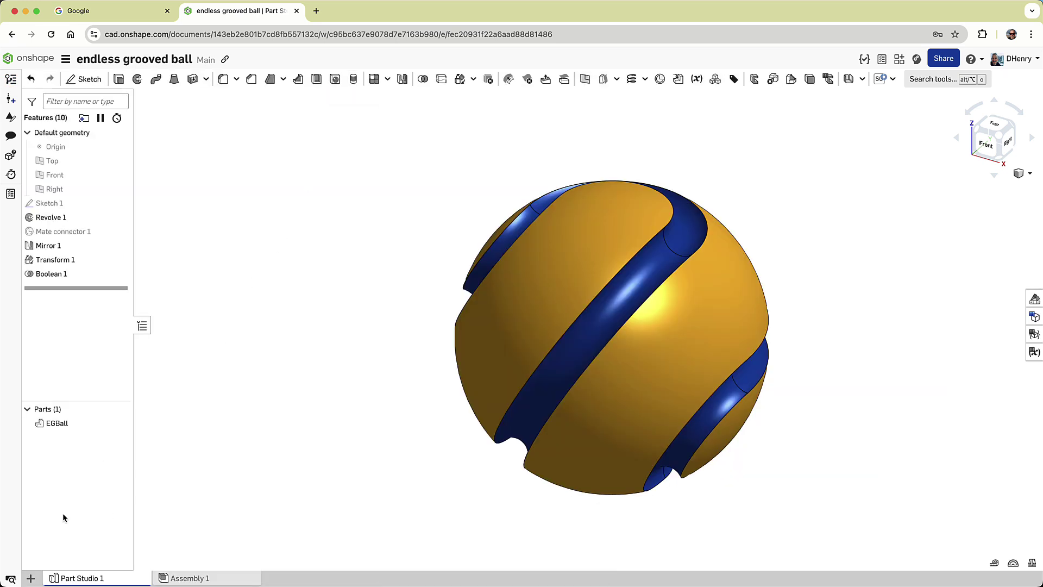
click(30, 579)
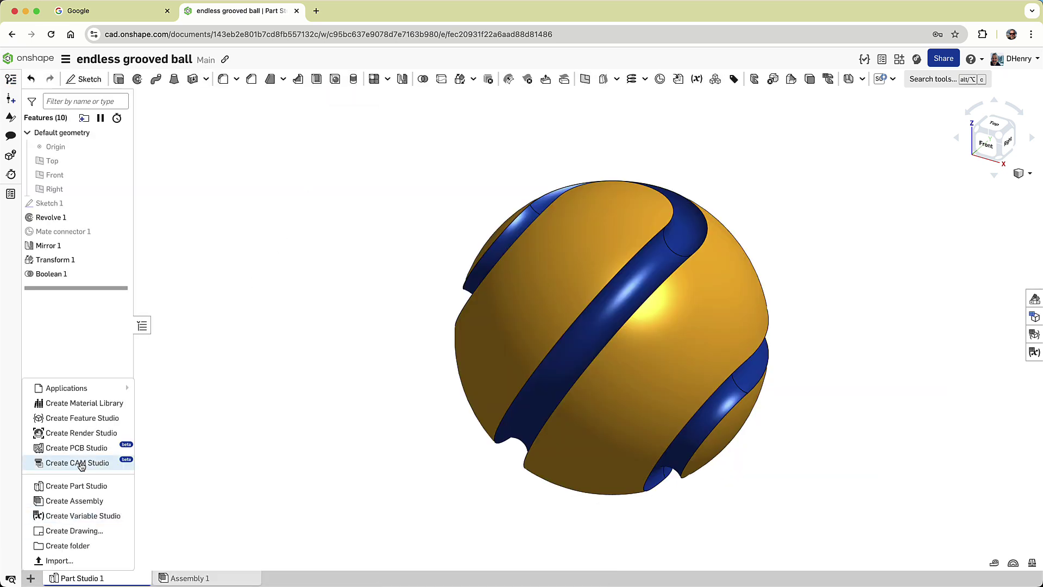
click(76, 432)
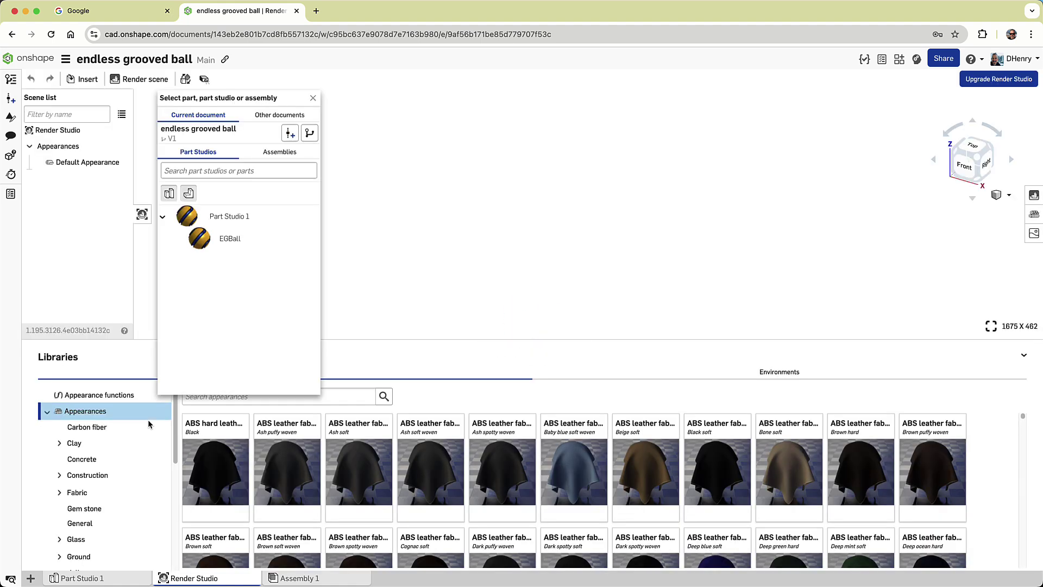
click(228, 238)
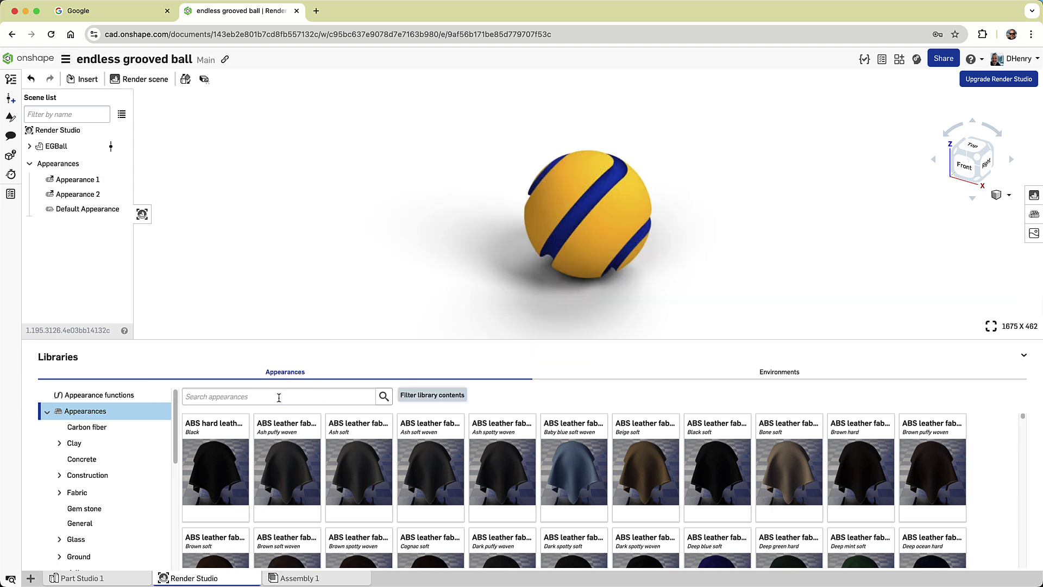
- Apply River marble - rust to the whole ball, clearing face appearances, and maximize the view
click(279, 397)
text(marble)
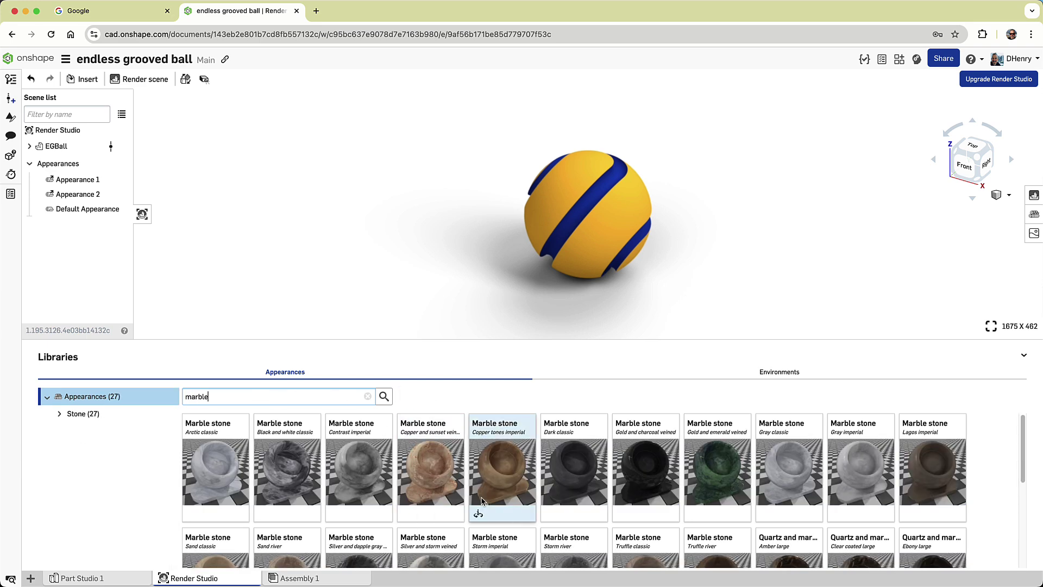
scroll(497, 511, down, 3)
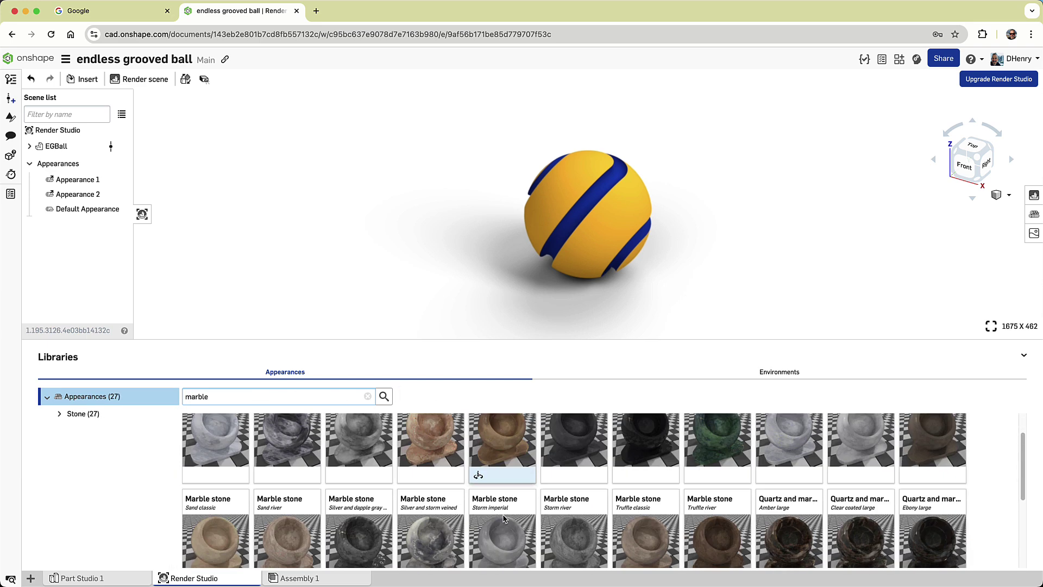
drag(355, 474, 70, 146)
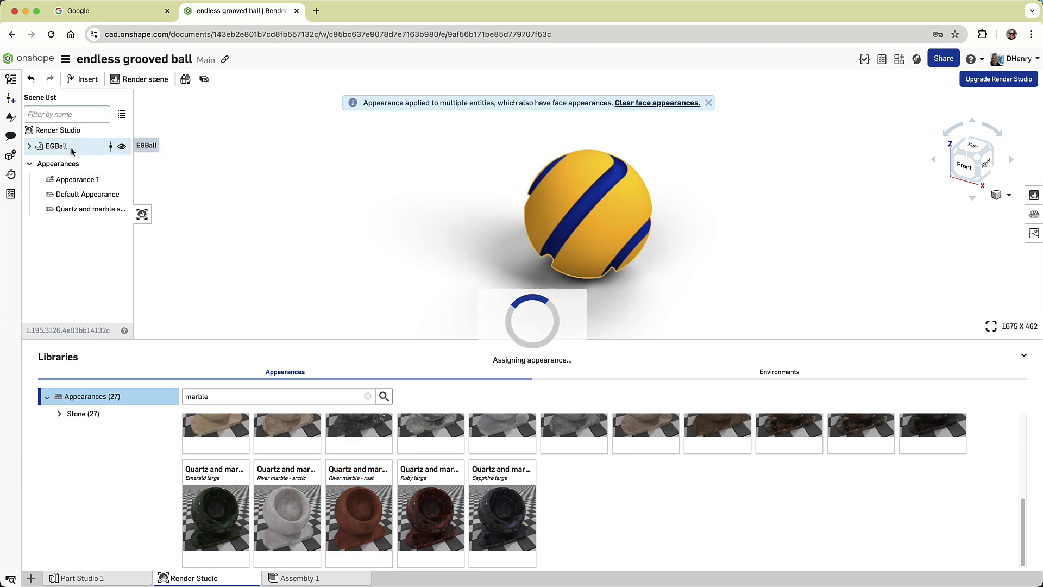
click(659, 105)
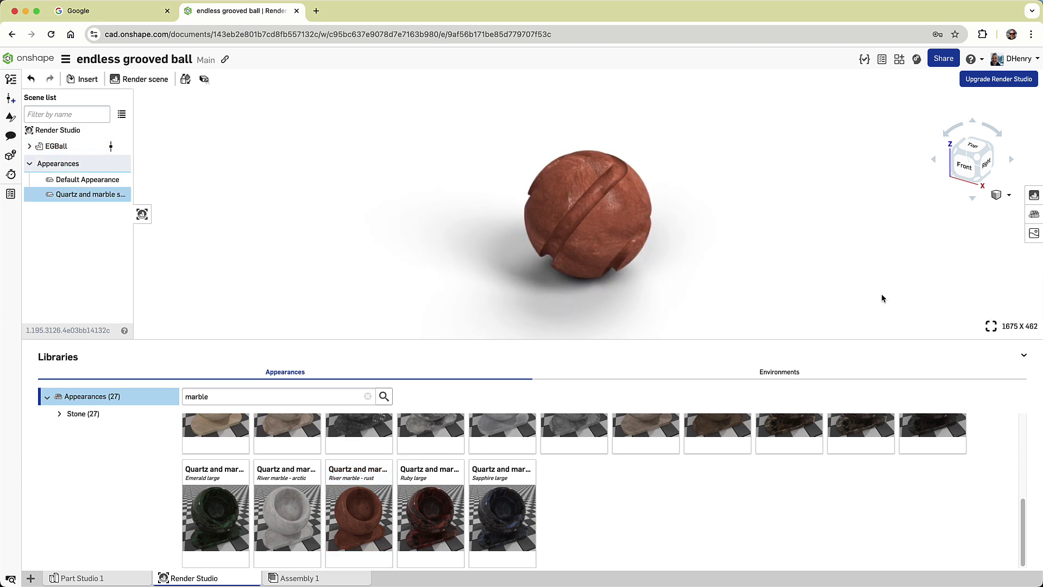
click(990, 326)
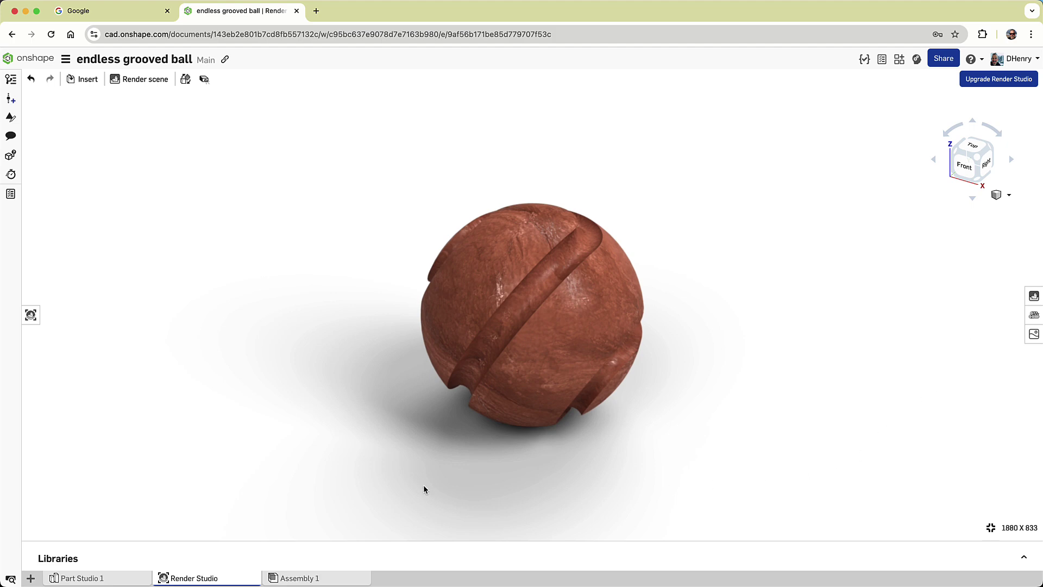
- From Part Studio 1, branch a workspace named 'experiment' from version V1
click(122, 579)
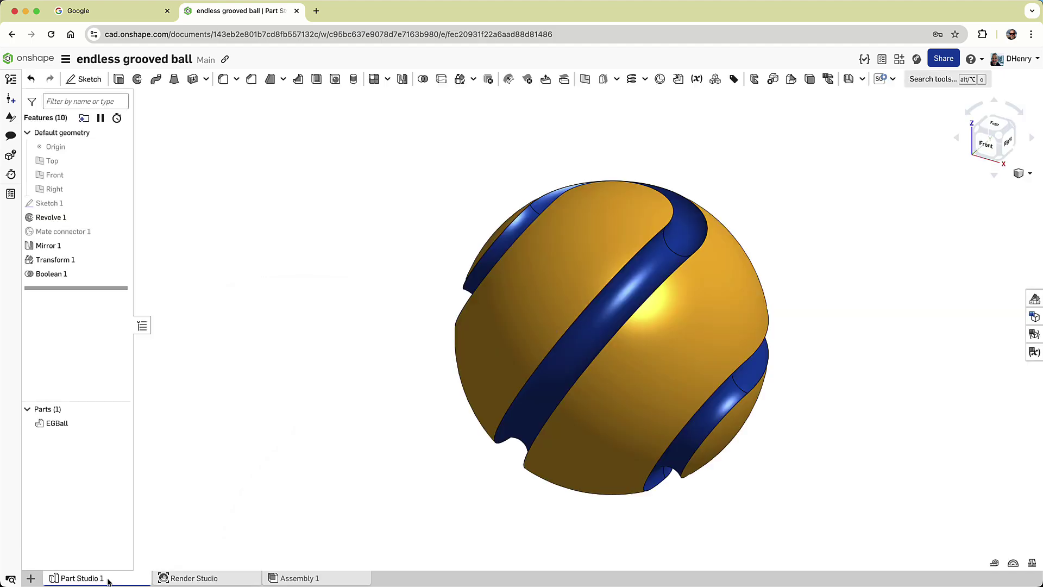
click(12, 99)
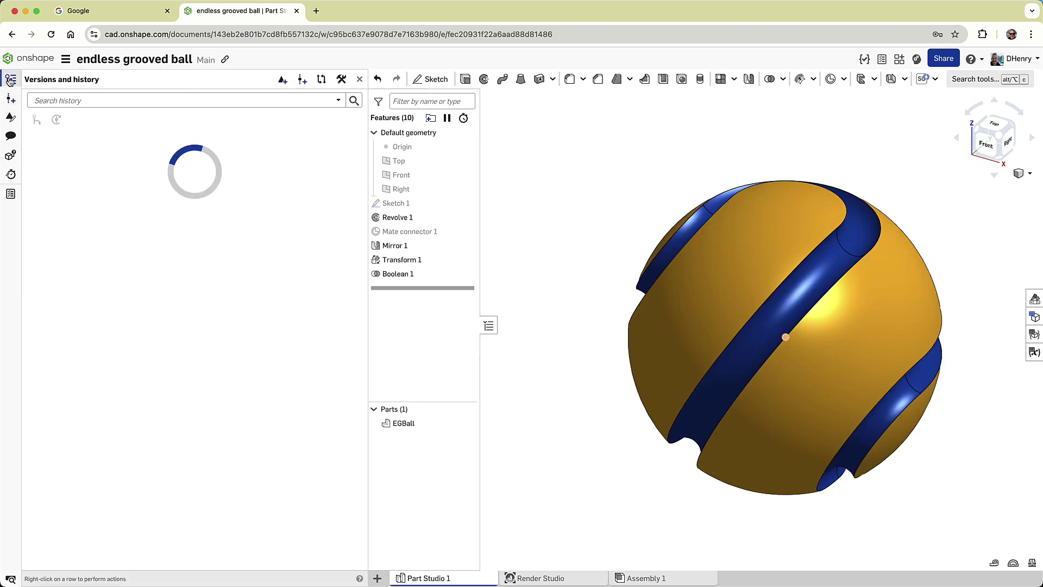
right_click(168, 187)
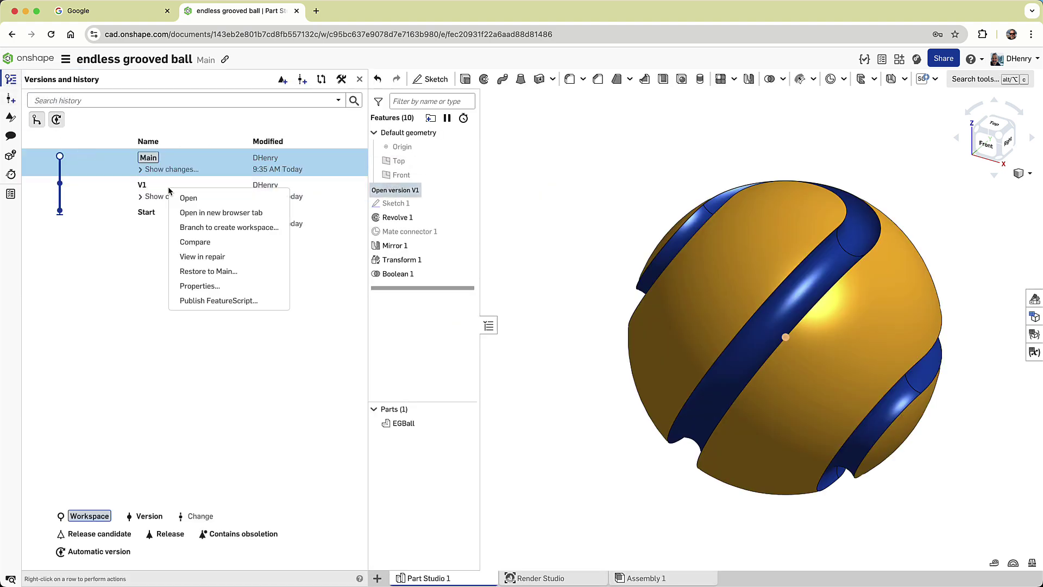
click(223, 228)
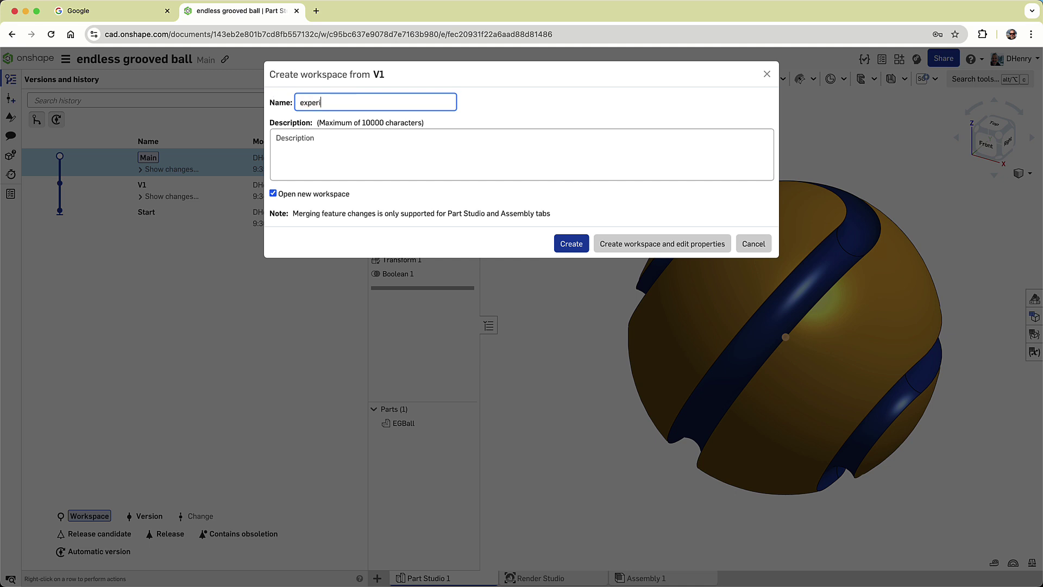
key(Return)
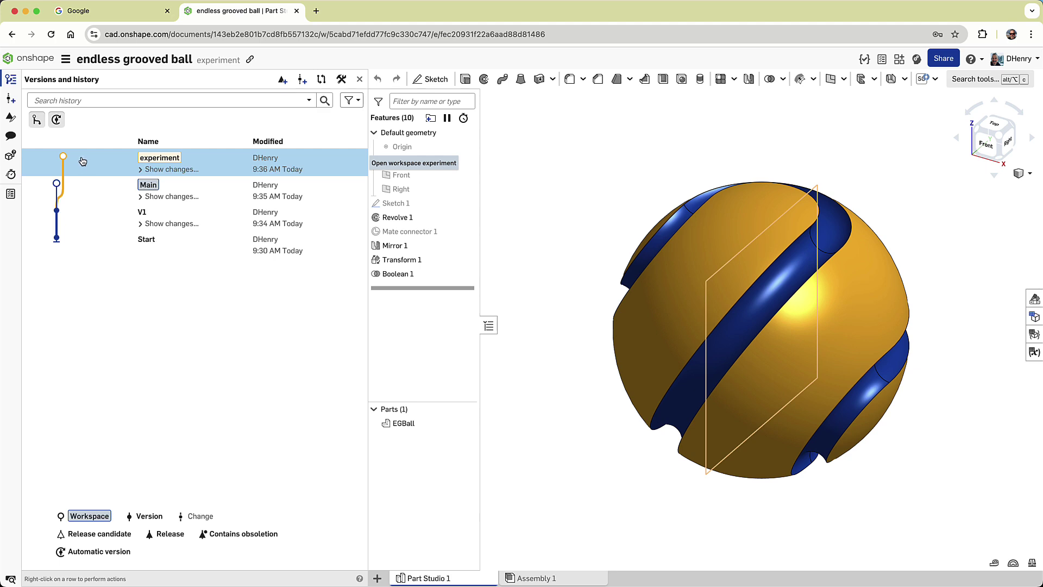
- In Sketch 1, delete the Ø25 dimension and drag the groove circles well past the ball outline
click(359, 79)
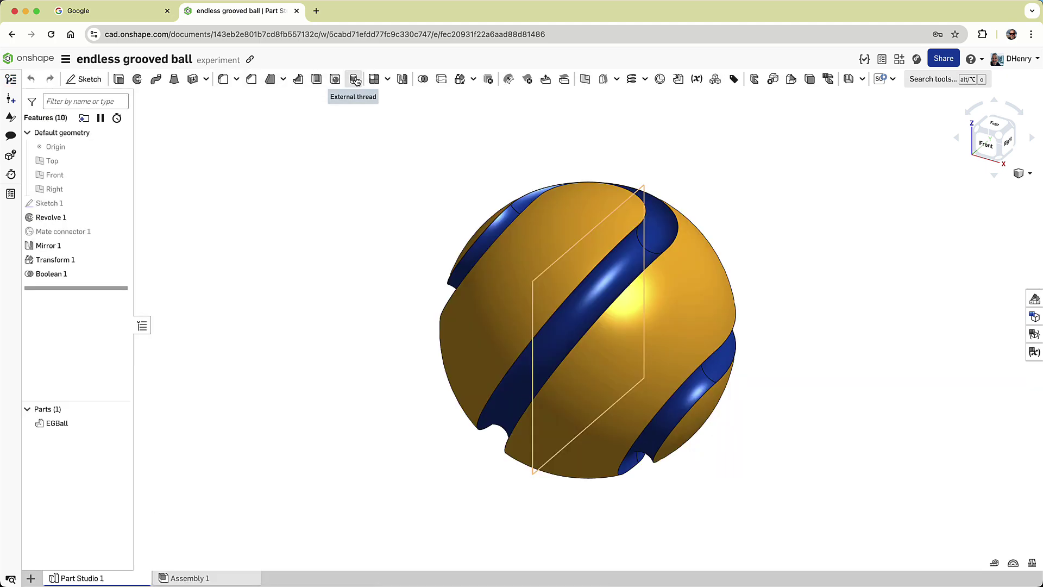
right_click(83, 207)
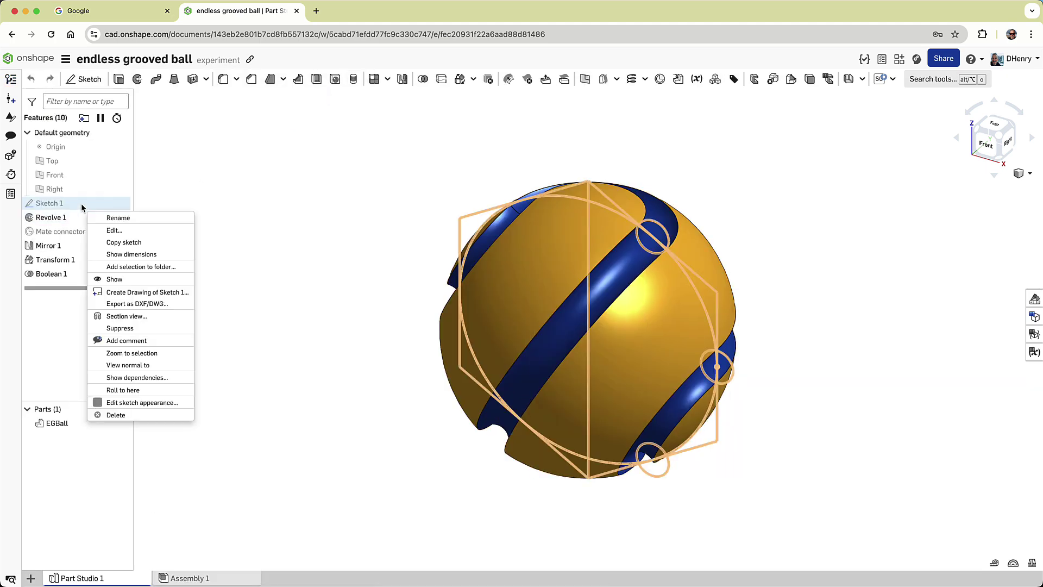
click(112, 229)
click(977, 152)
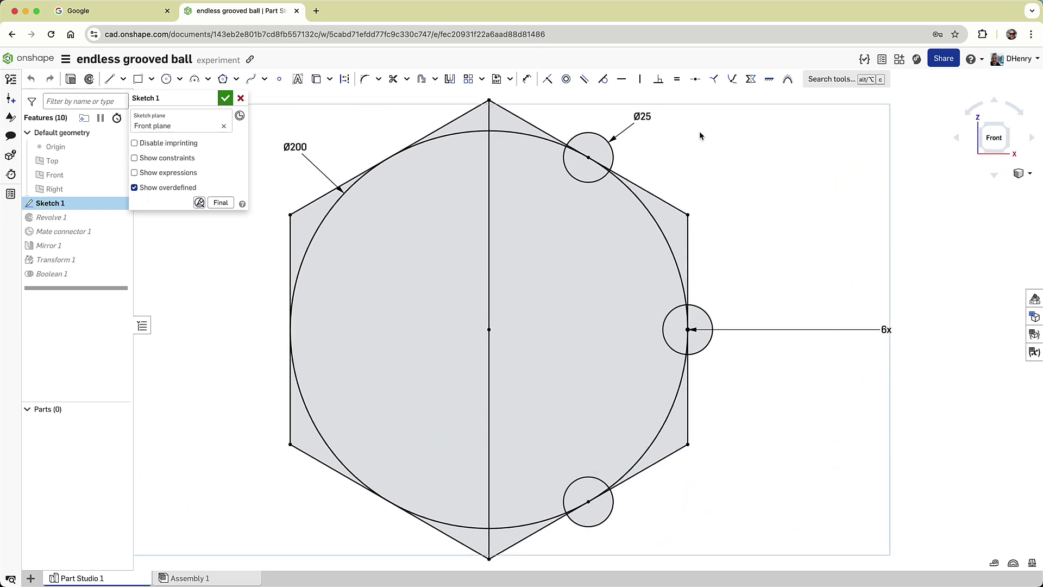
click(641, 115)
key(Delete)
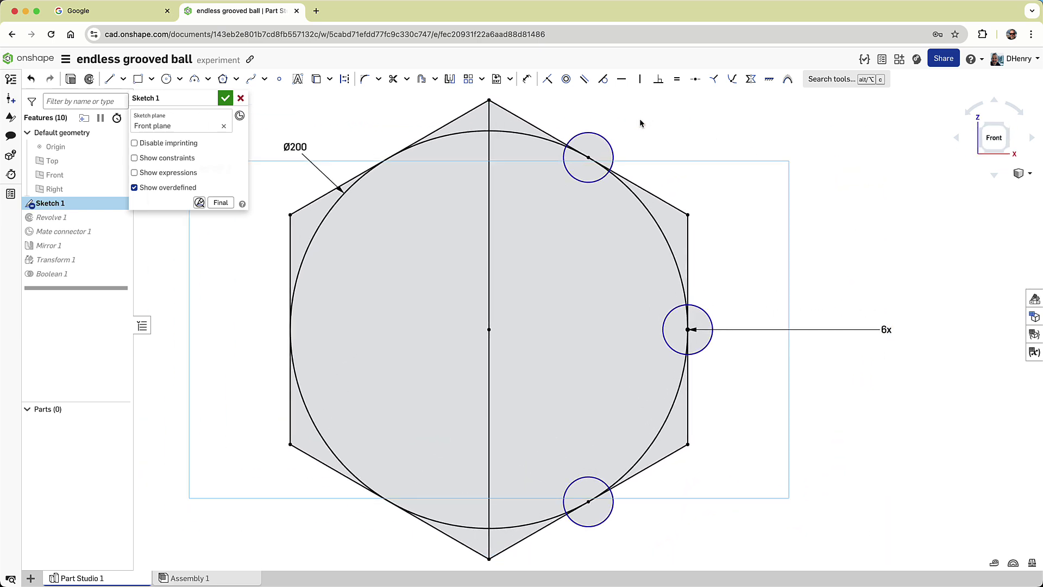
drag(612, 142, 664, 140)
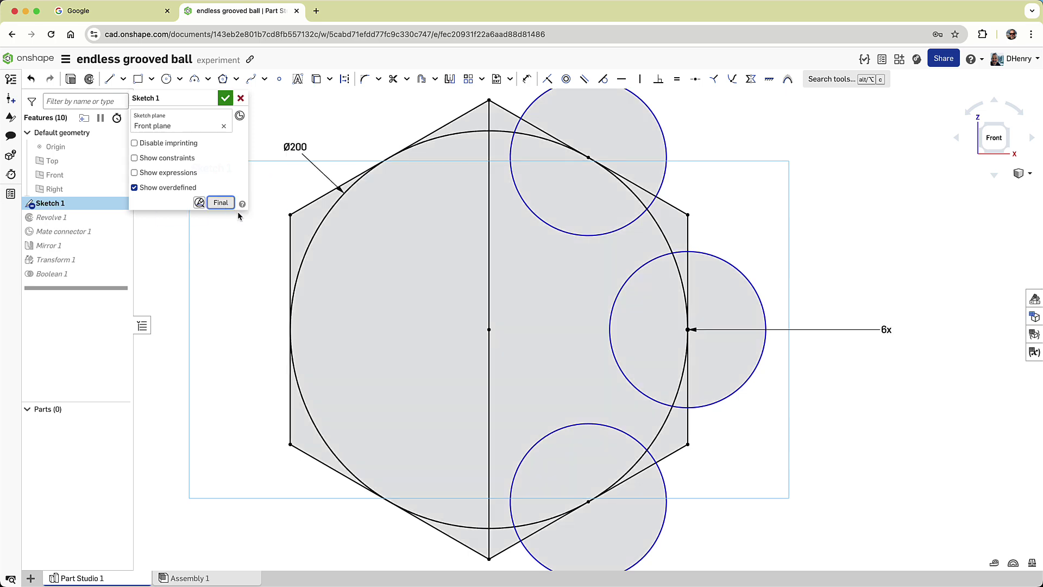
click(220, 202)
right_drag(554, 291, 511, 299)
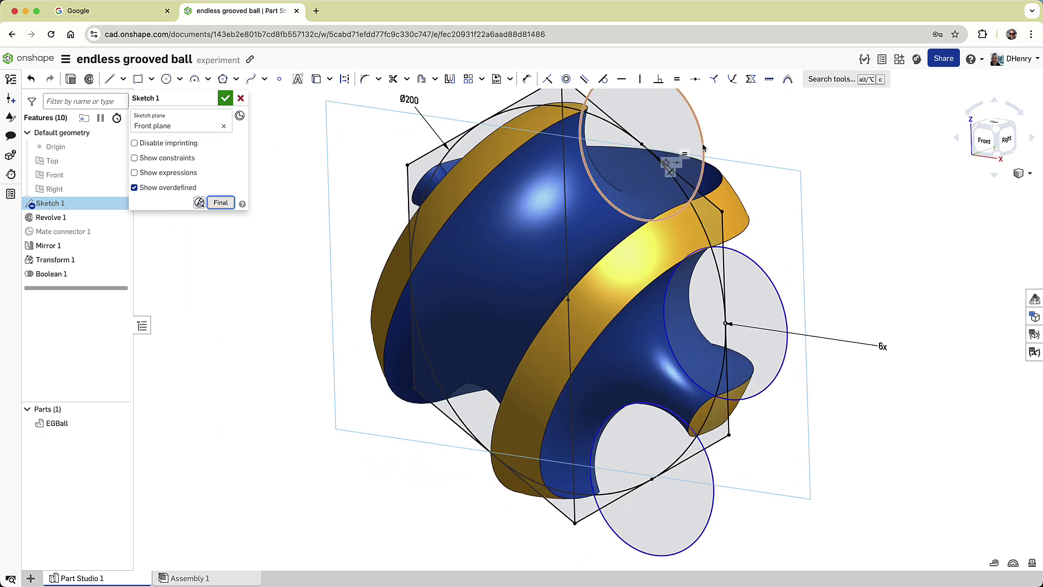
drag(705, 139, 709, 139)
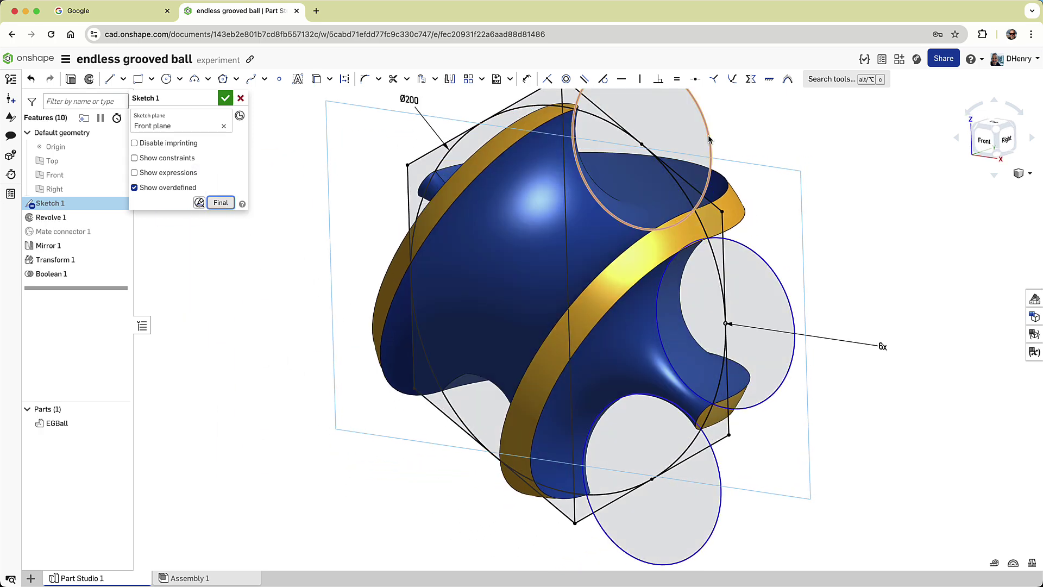
click(225, 98)
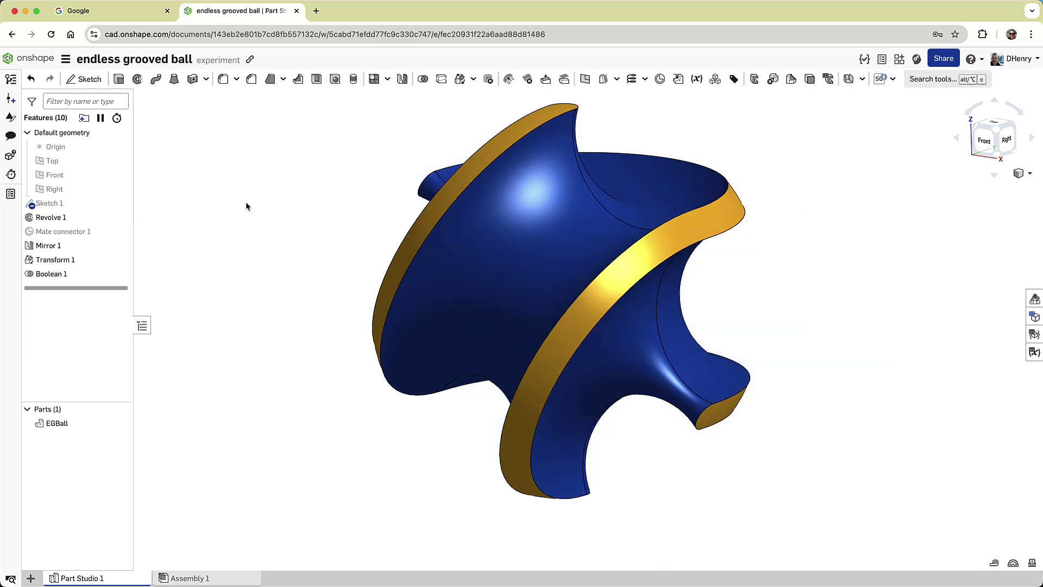
- Orbit the deeply carved part to inspect it from several views
mouse_move(245, 201)
right_down()
mouse_move(321, 279)
mouse_move(343, 405)
mouse_move(383, 491)
mouse_move(517, 521)
mouse_move(641, 518)
right_up()
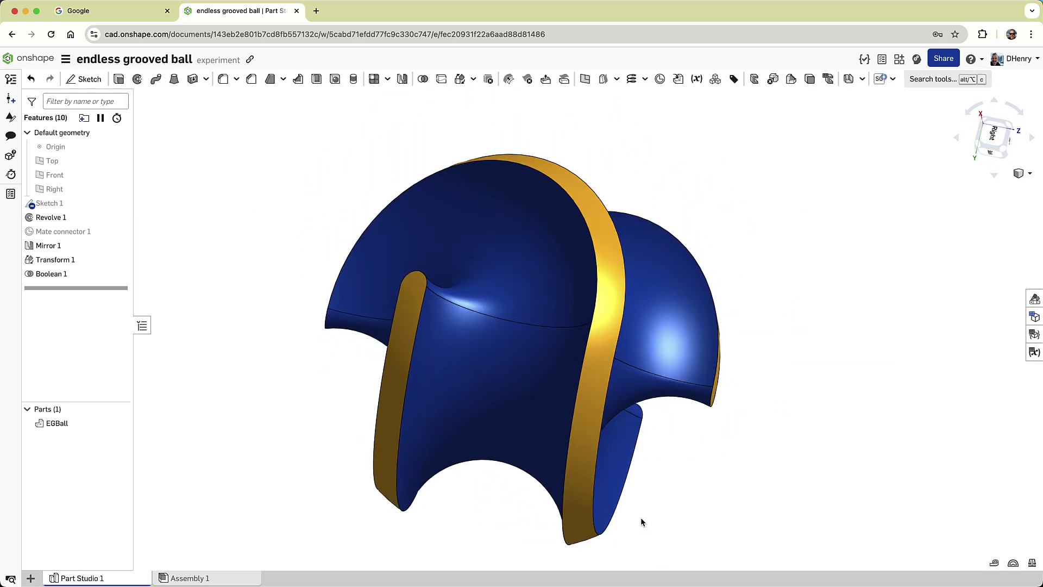
click(1006, 153)
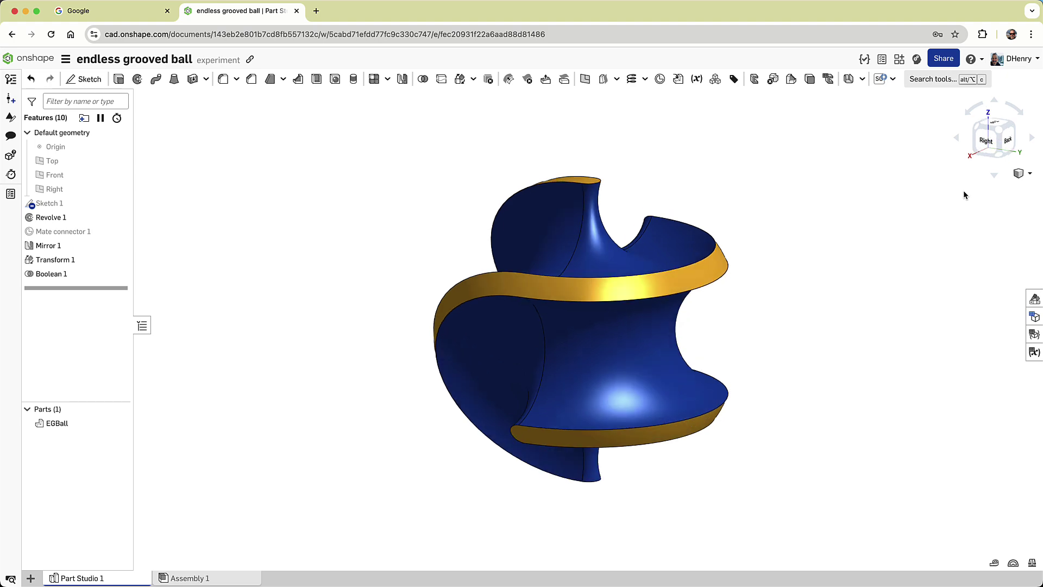
key(Up)
key(Up)
key(Up)
key(Up)
key(Up)
key(Up)
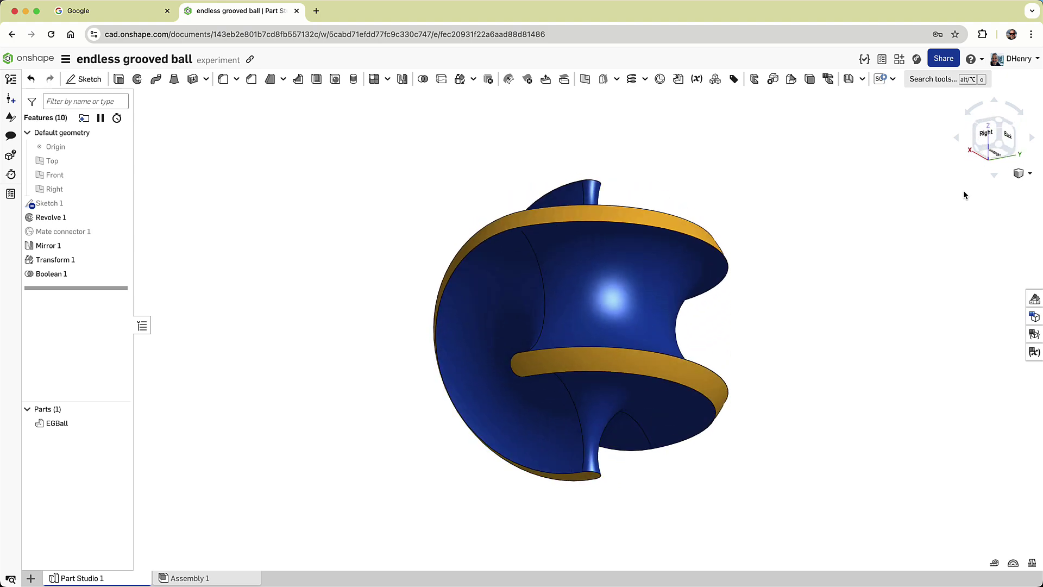
key(Up)
key(Up)
key(Up)
key(Up)
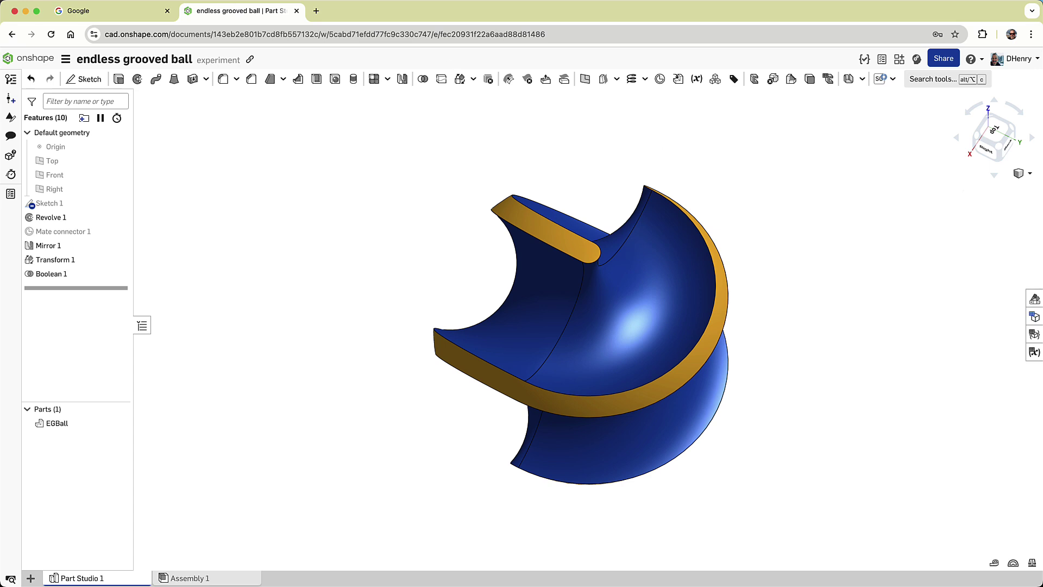
- Switch to the Main workspace from the version history and collapse the feature list
click(10, 79)
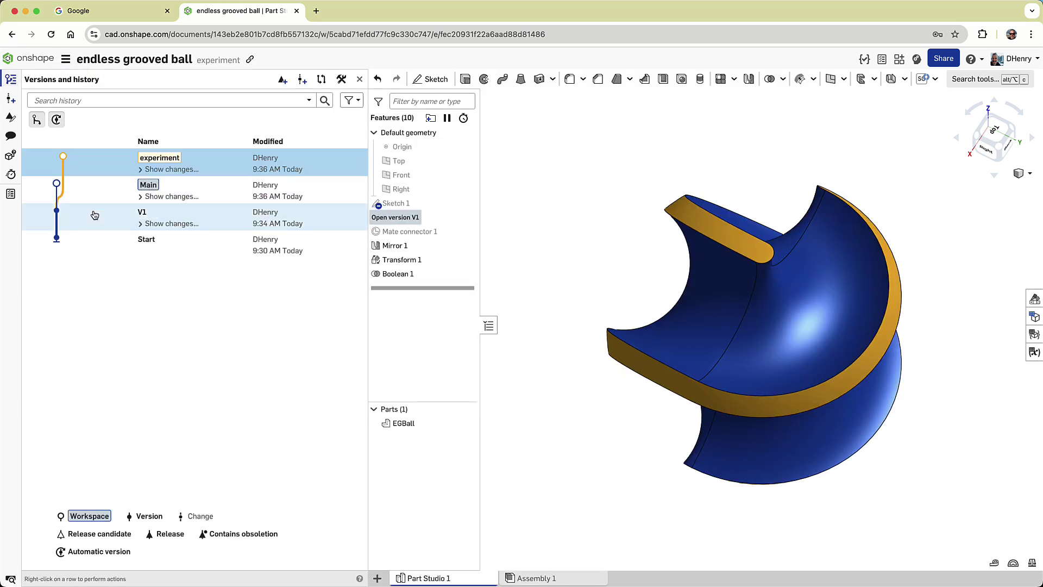
click(179, 197)
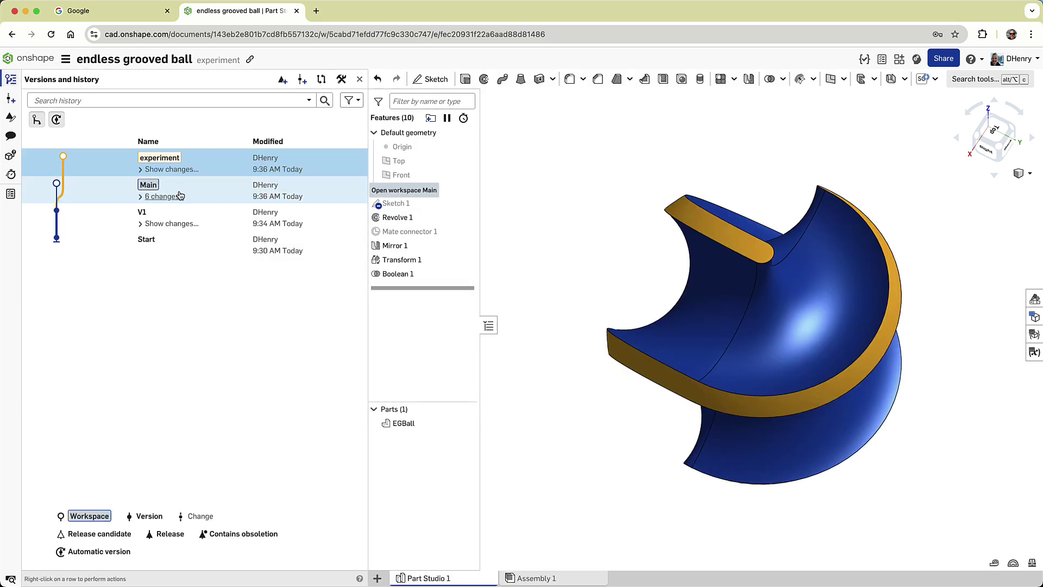
click(190, 197)
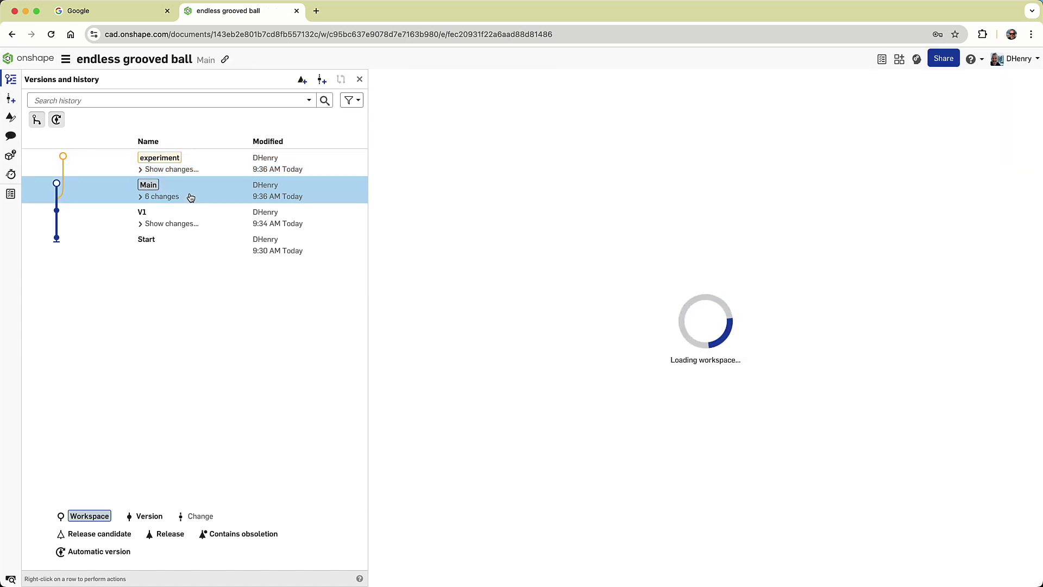
click(359, 79)
click(141, 326)
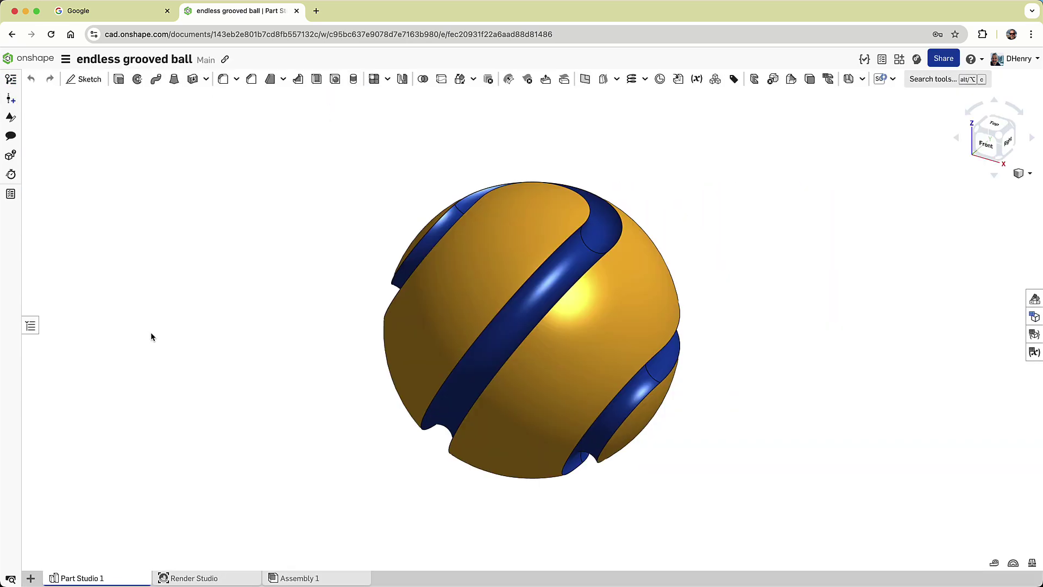